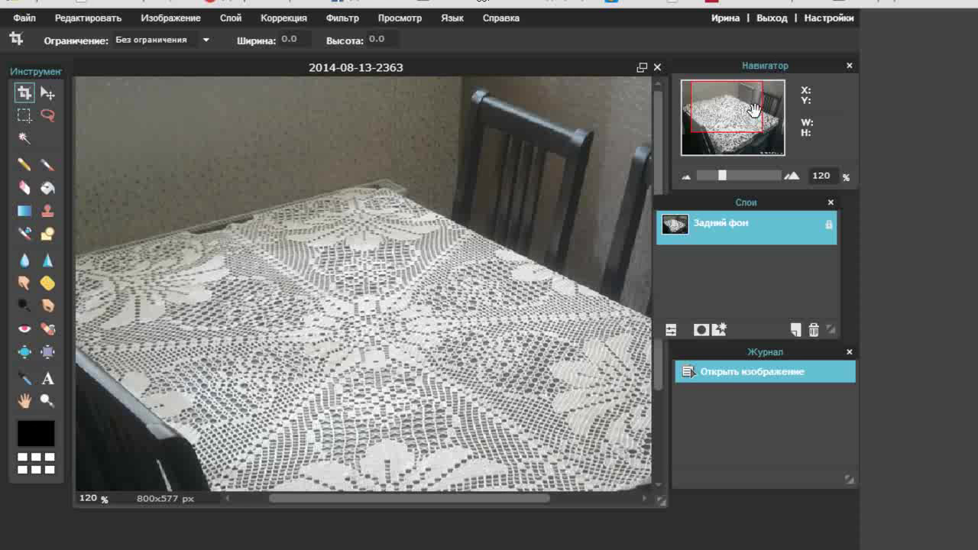
# - Open the PNG image 6SbONfjP5gPxLKdkmatOwxkQMII of the blue flower vase as a new layer over the table photo
pyautogui.moveTo(731, 112); pyautogui.dragTo(729, 109)
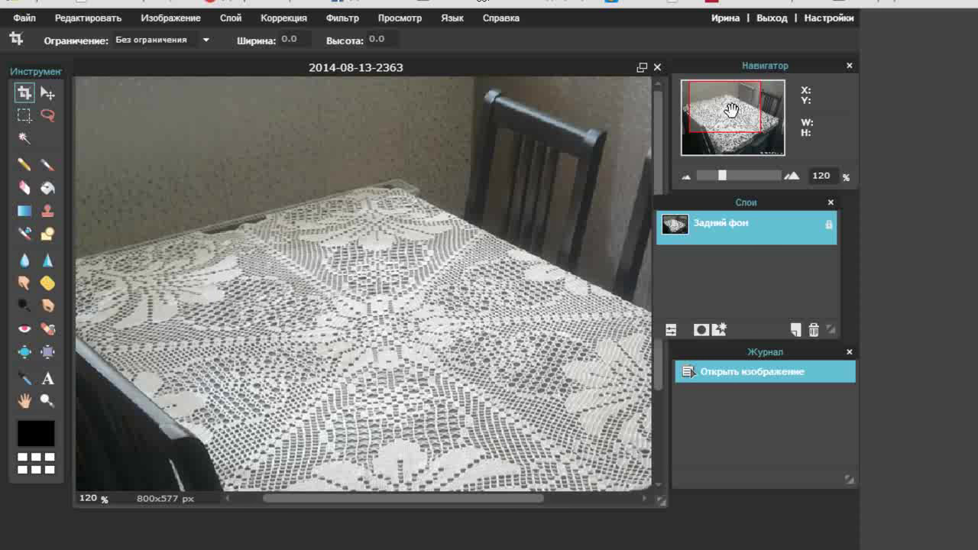
pyautogui.click(231, 18)
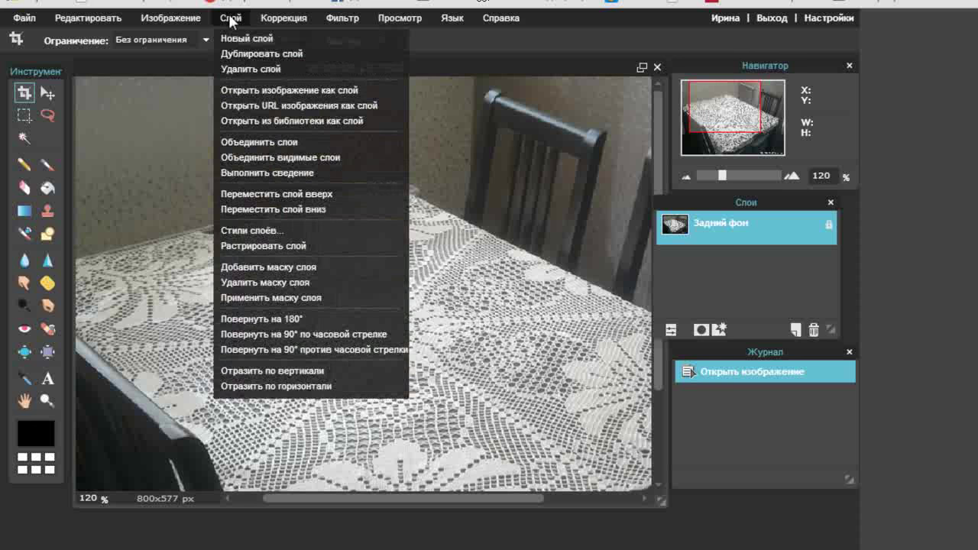
pyautogui.click(273, 93)
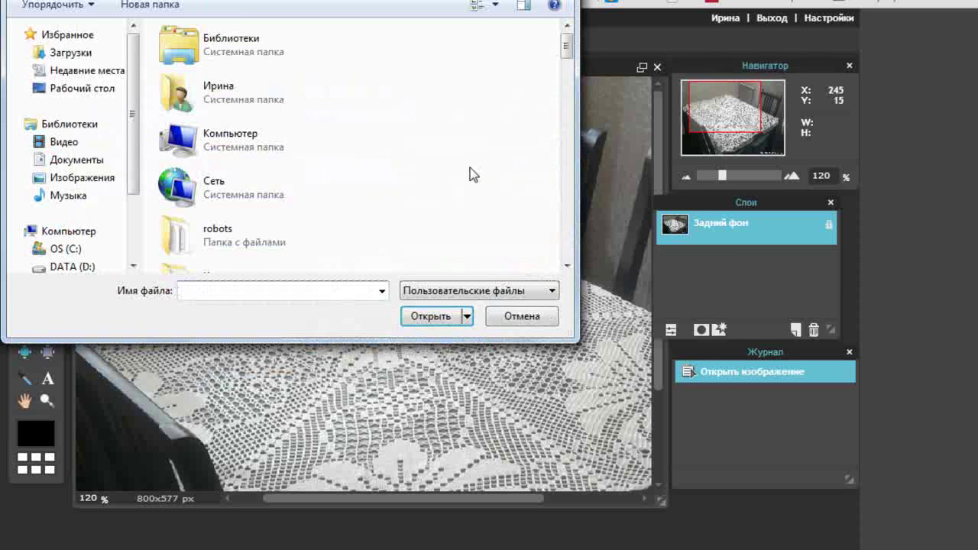
pyautogui.scroll(-2, 440, 114)
pyautogui.scroll(-5, 439, 113)
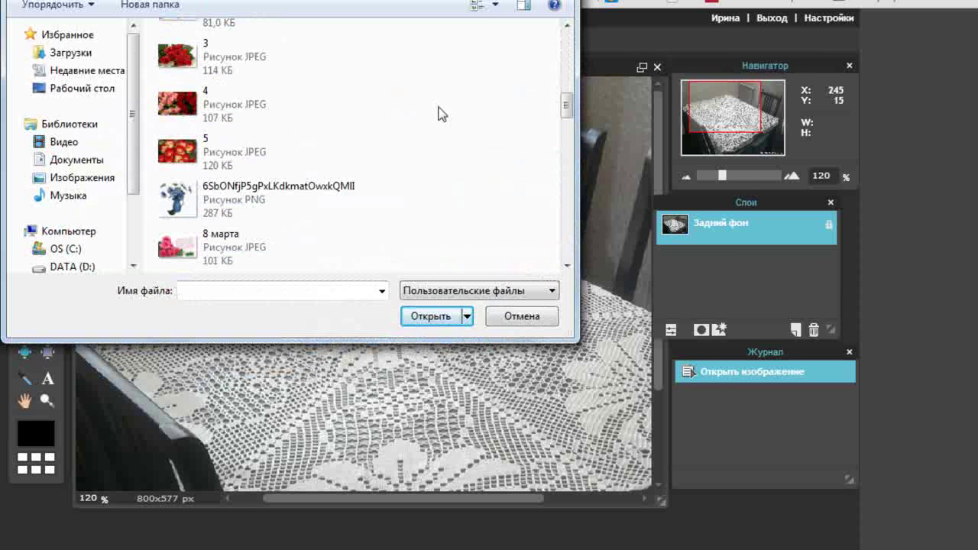
pyautogui.doubleClick(191, 210)
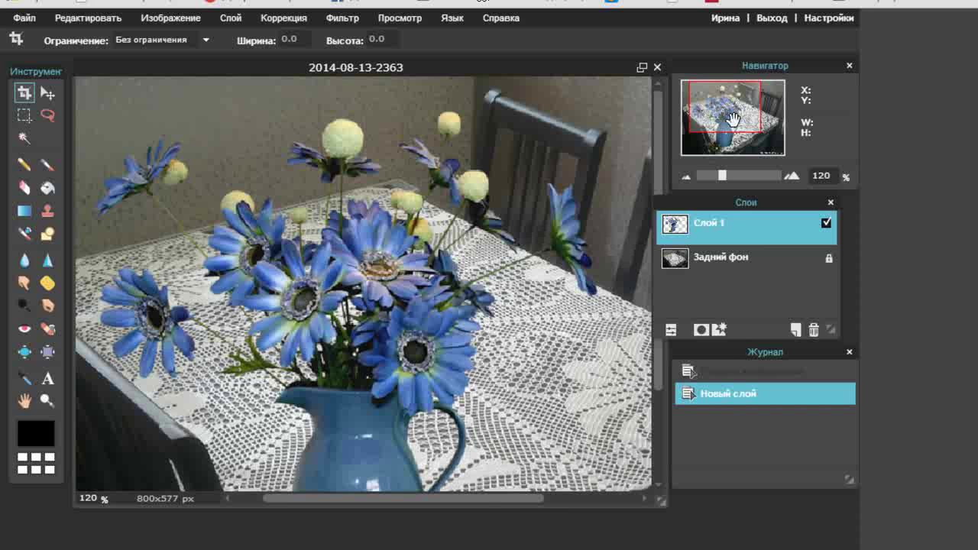
# - Move the vase layer upward, shrink it with Free transform, place it on the far part of the table and apply the changes
pyautogui.click(47, 95)
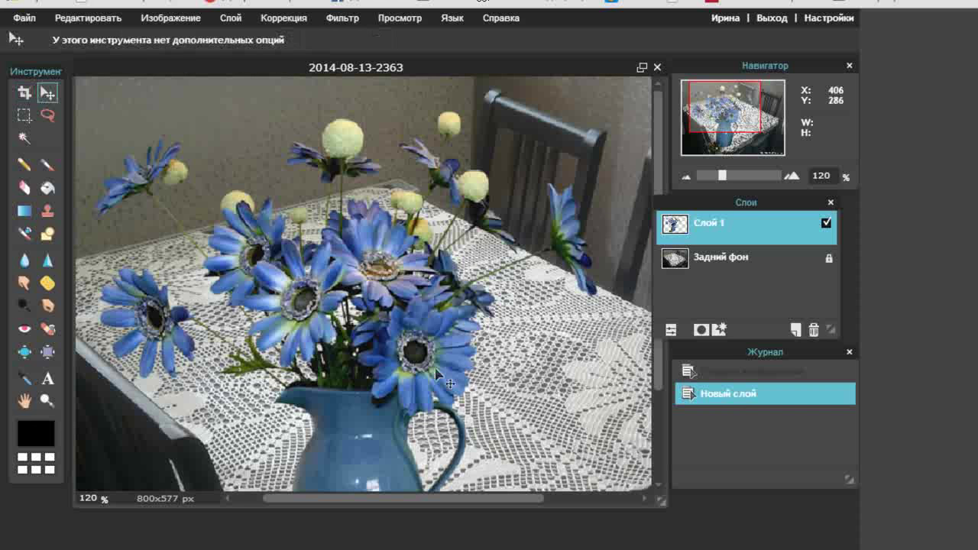
pyautogui.moveTo(388, 428); pyautogui.dragTo(410, 333)
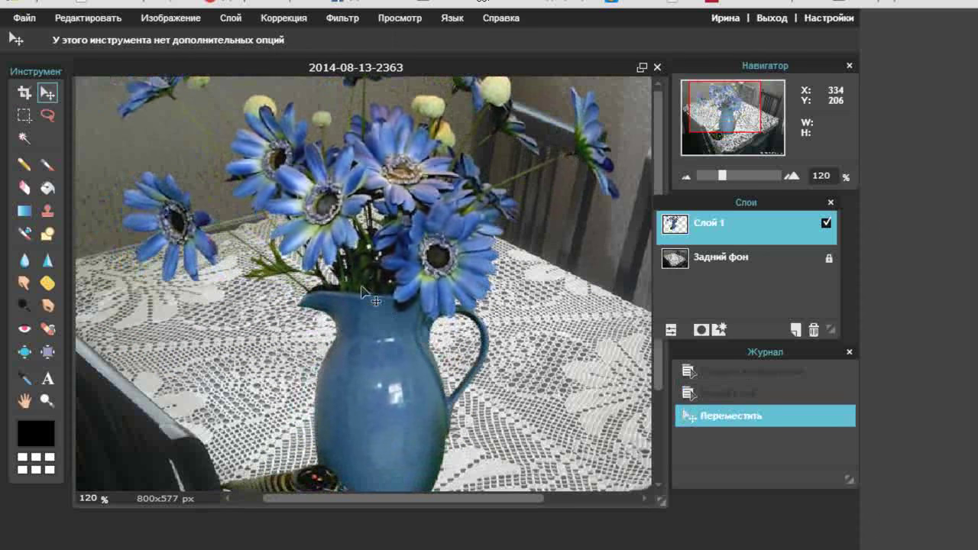
pyautogui.click(98, 20)
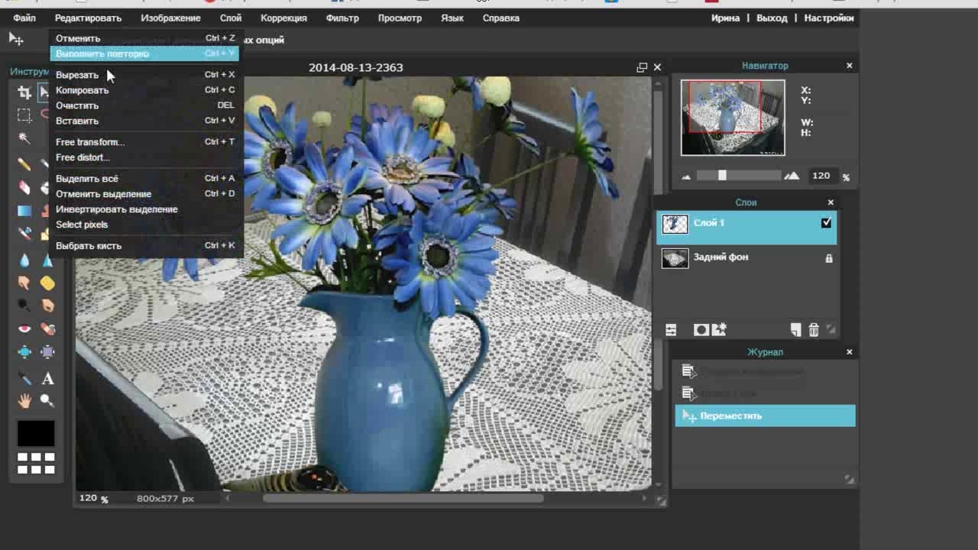
pyautogui.click(108, 141)
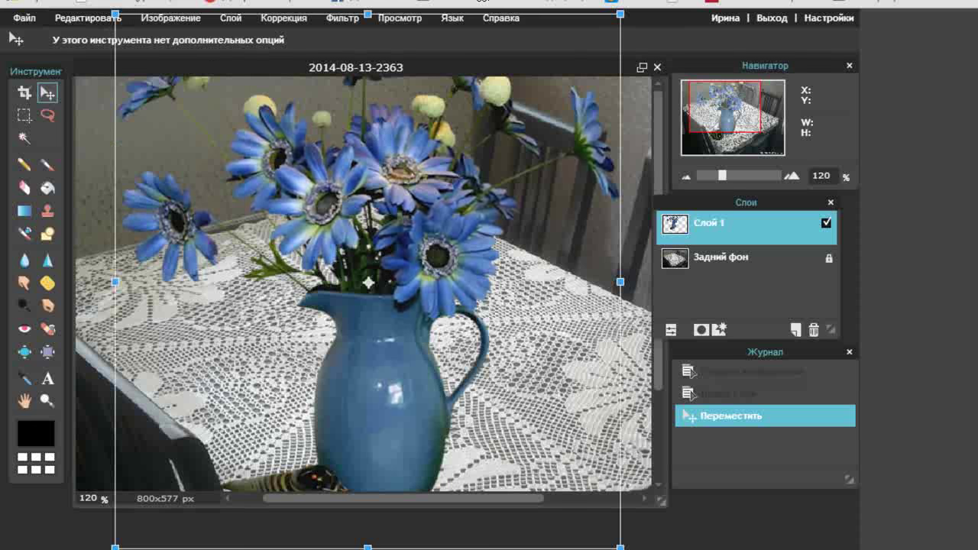
pyautogui.moveTo(115, 15); pyautogui.dragTo(225, 146)
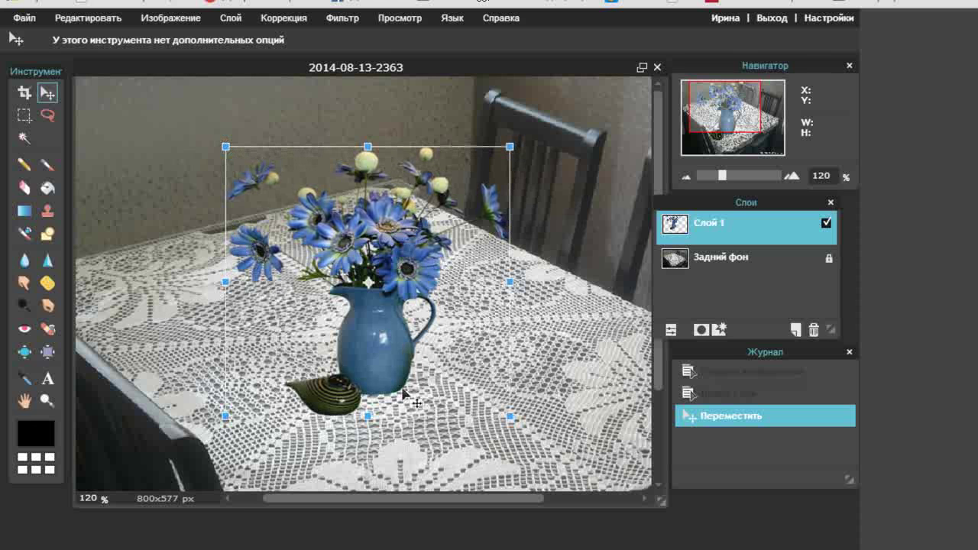
pyautogui.moveTo(367, 339); pyautogui.dragTo(429, 297)
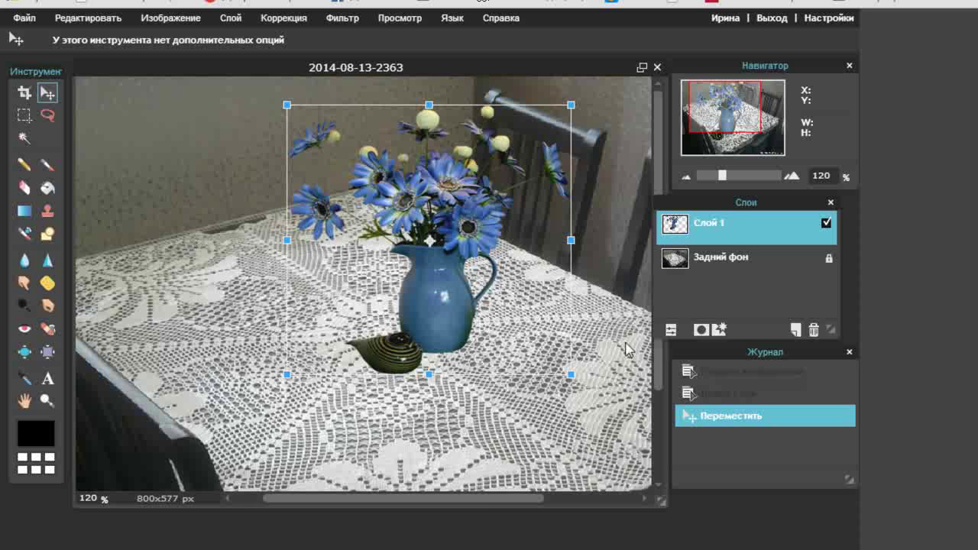
pyautogui.click(604, 326)
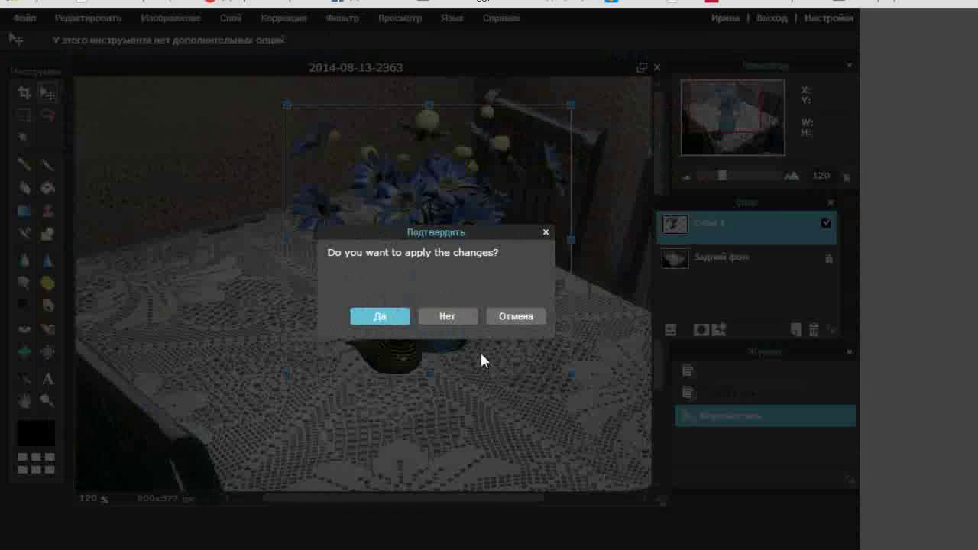
pyautogui.click(393, 316)
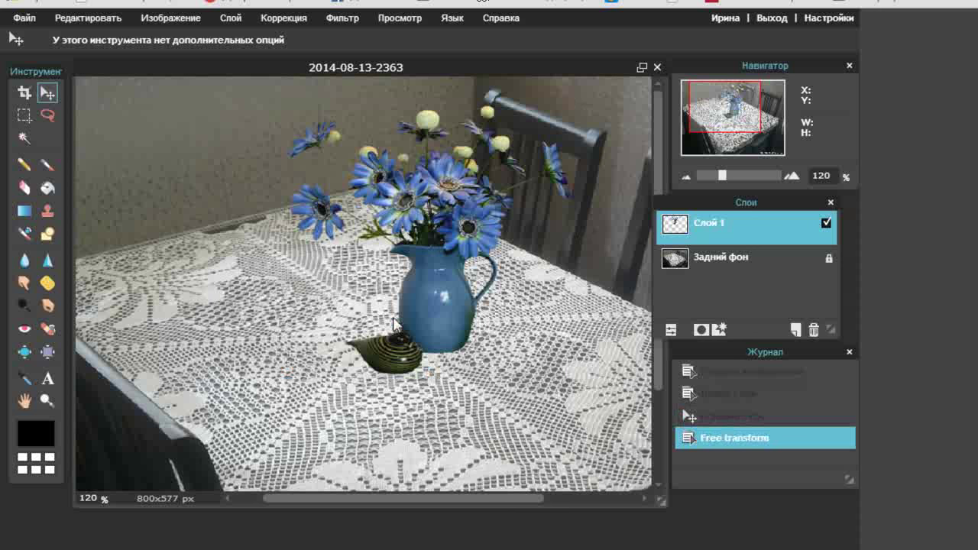
# - Rename the vase layer as "Ваза" and align the layers window with the neighbouring windows
pyautogui.doubleClick(719, 230)
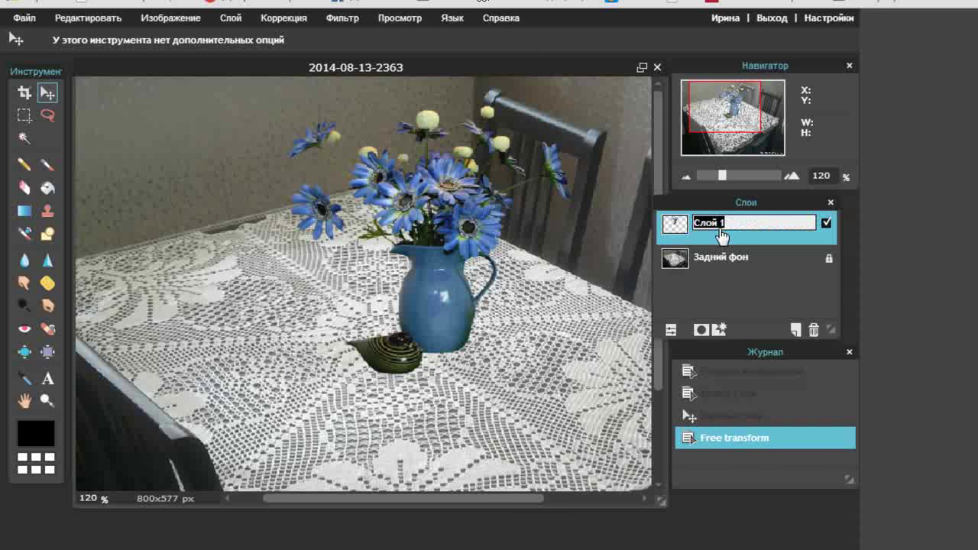
pyautogui.write('ВАза')
pyautogui.press('Return')
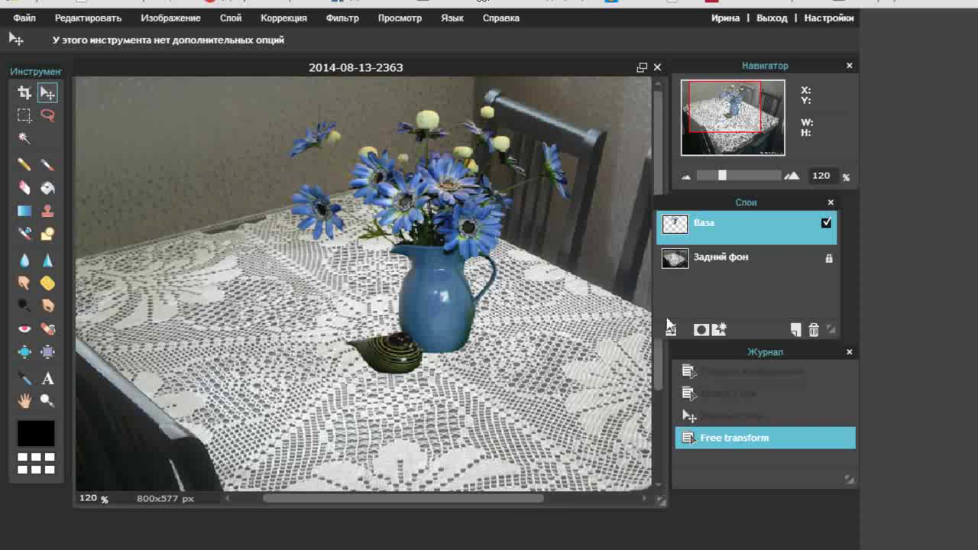
pyautogui.moveTo(767, 206); pyautogui.dragTo(786, 206)
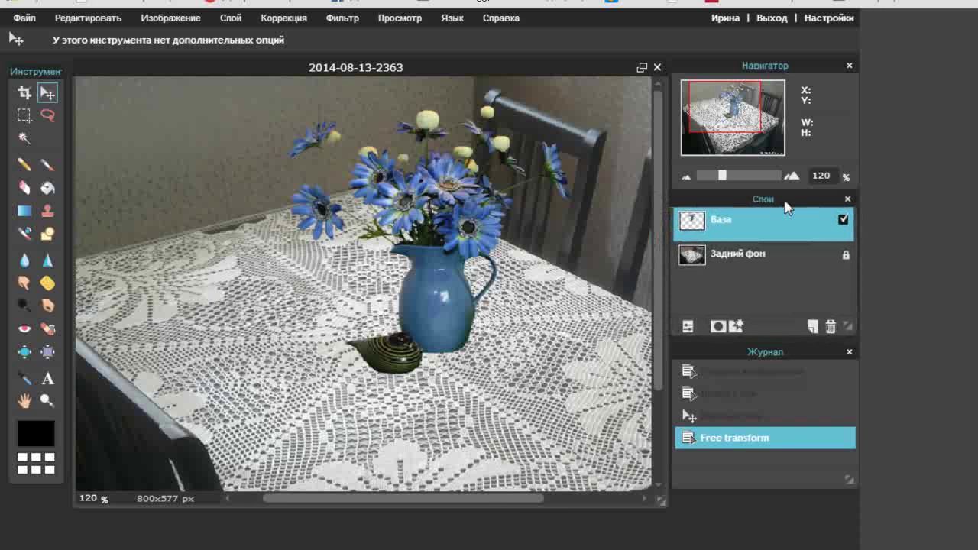
# - Create a new layer above the vase layer and name it "Проба"
pyautogui.click(812, 327)
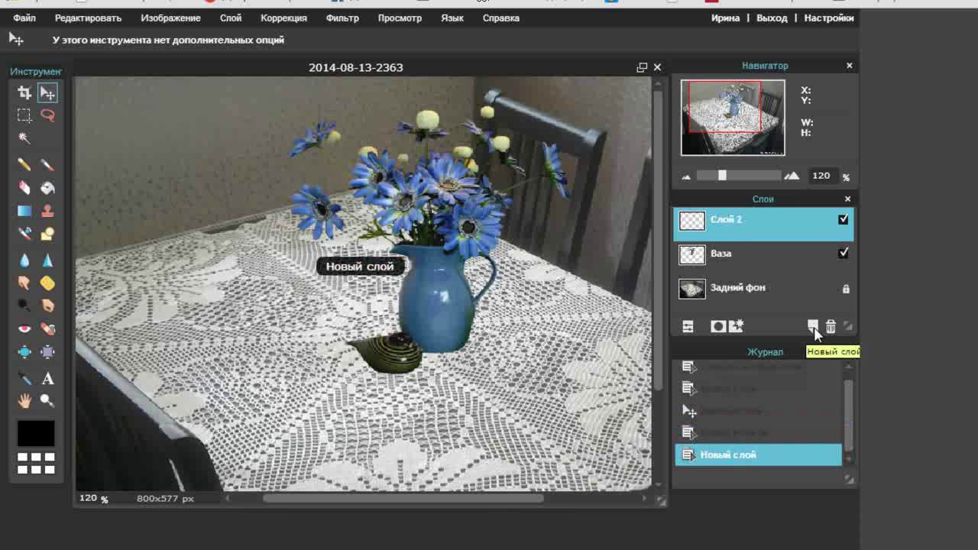
pyautogui.doubleClick(730, 223)
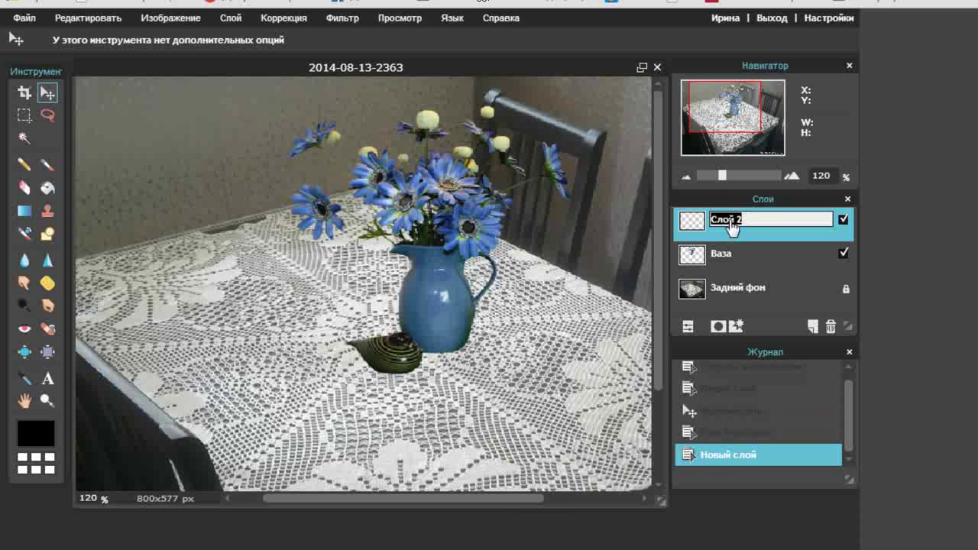
pyautogui.write('Про')
pyautogui.press('Return')
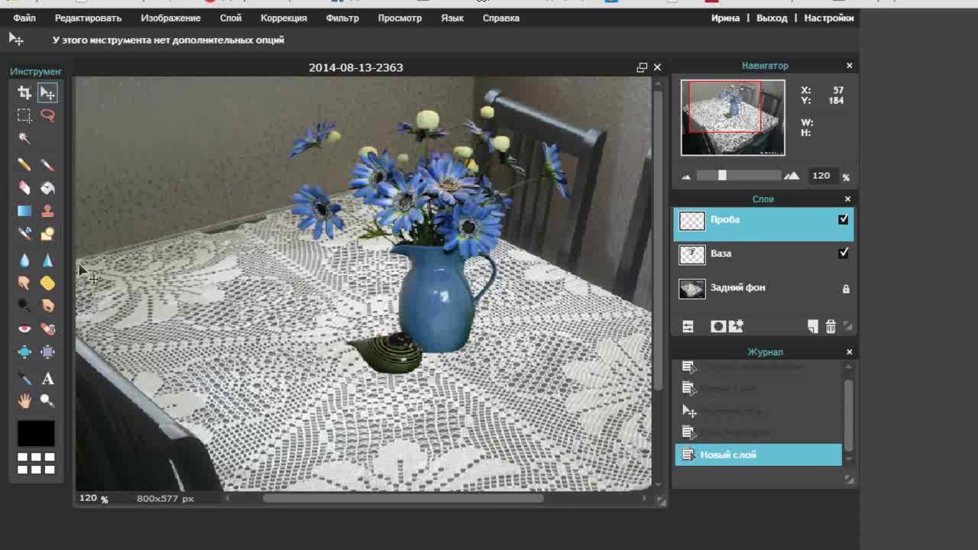
# - Draw a filled black rectangle on the wall beside the flowers and a filled black ellipse below it on the Проба layer
pyautogui.click(47, 236)
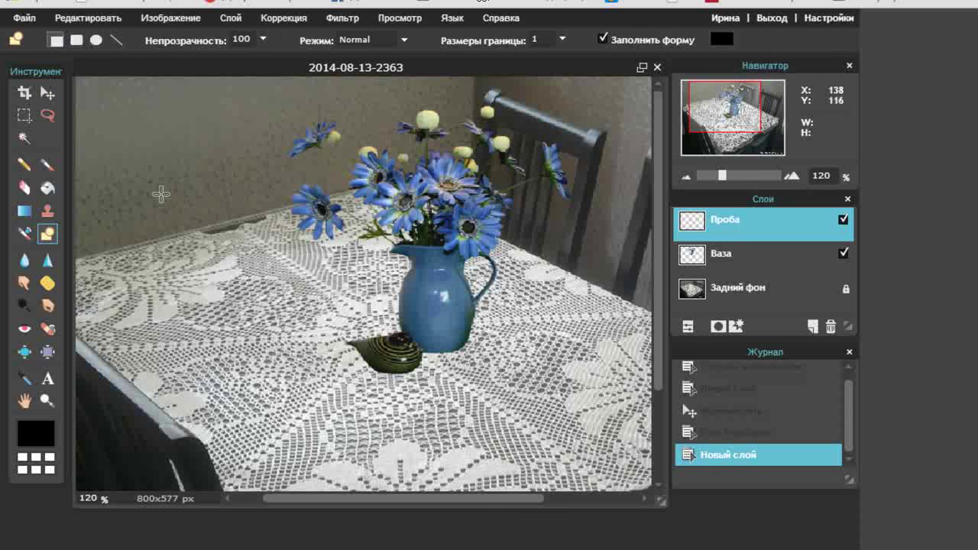
pyautogui.moveTo(103, 111)
pyautogui.mouseDown()
pyautogui.moveTo(135, 214)
pyautogui.moveTo(241, 233)
pyautogui.mouseUp()
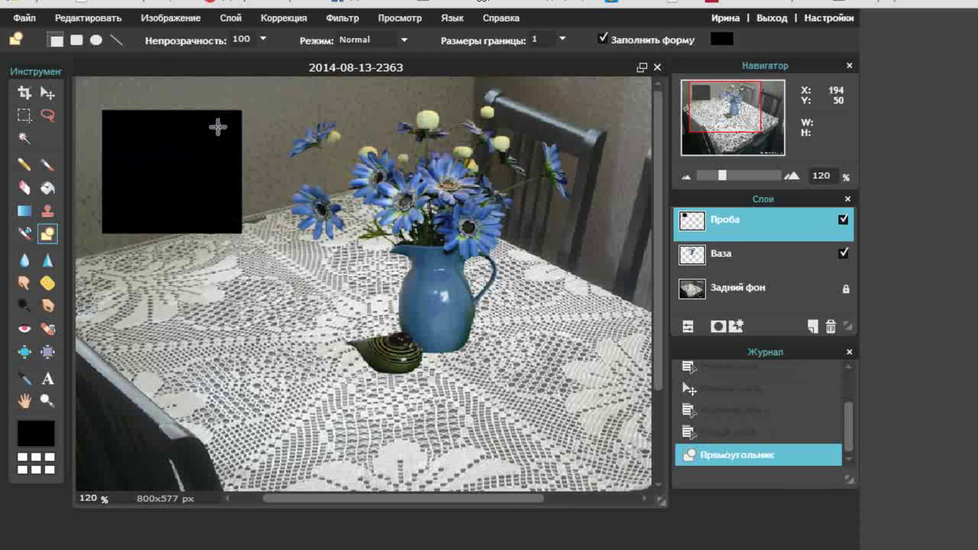
pyautogui.click(96, 40)
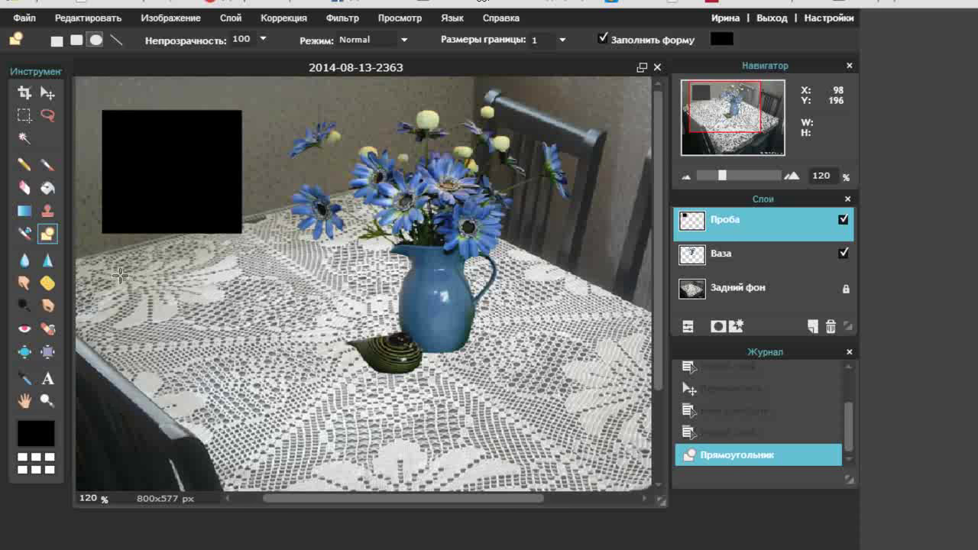
pyautogui.moveTo(121, 275); pyautogui.dragTo(226, 405)
pyautogui.press('v')
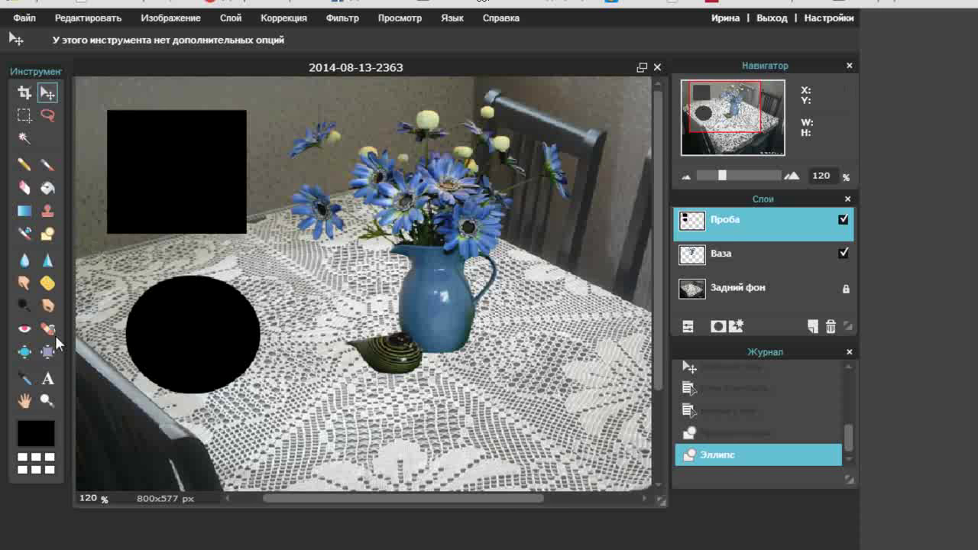
# - Sample a bright blue from the flower petals and fill both the rectangle and the ellipse with it
pyautogui.click(22, 378)
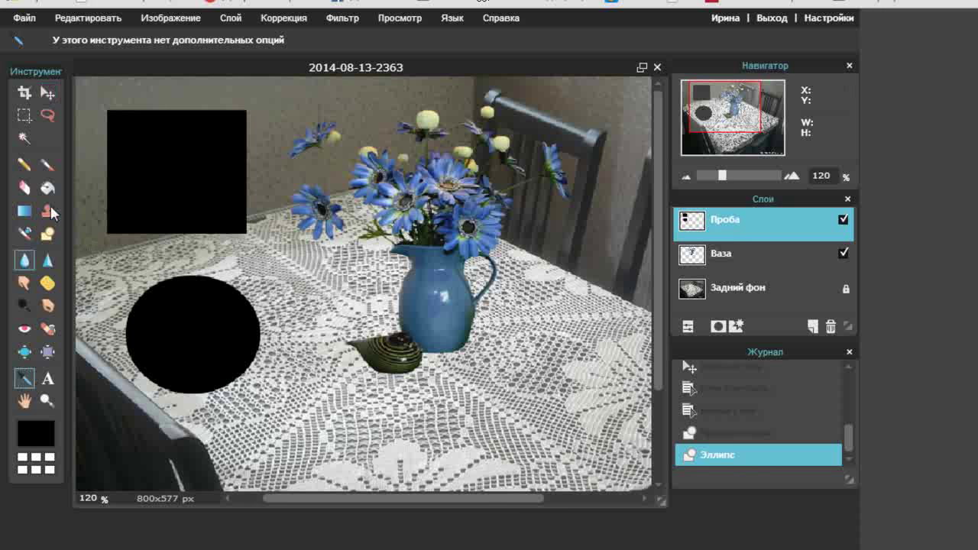
pyautogui.click(389, 159)
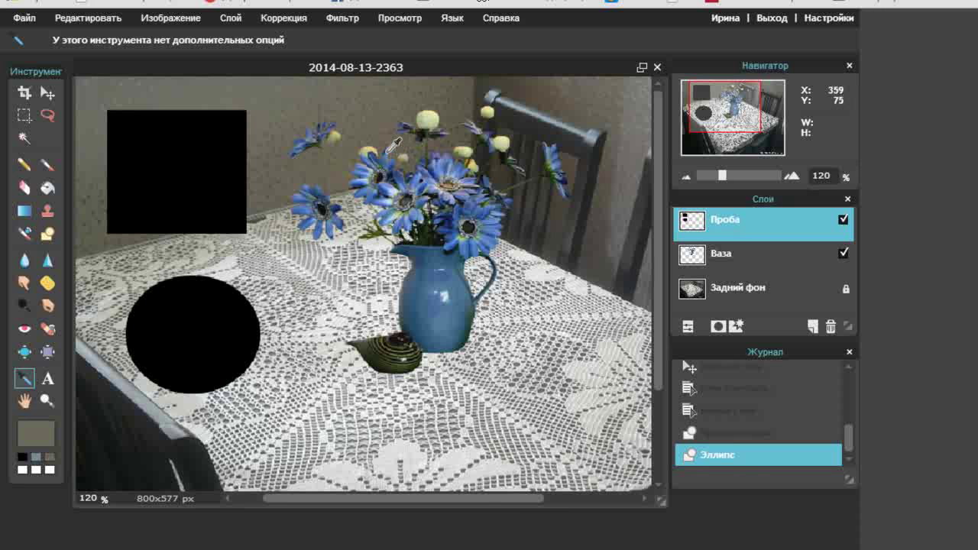
pyautogui.click(390, 157)
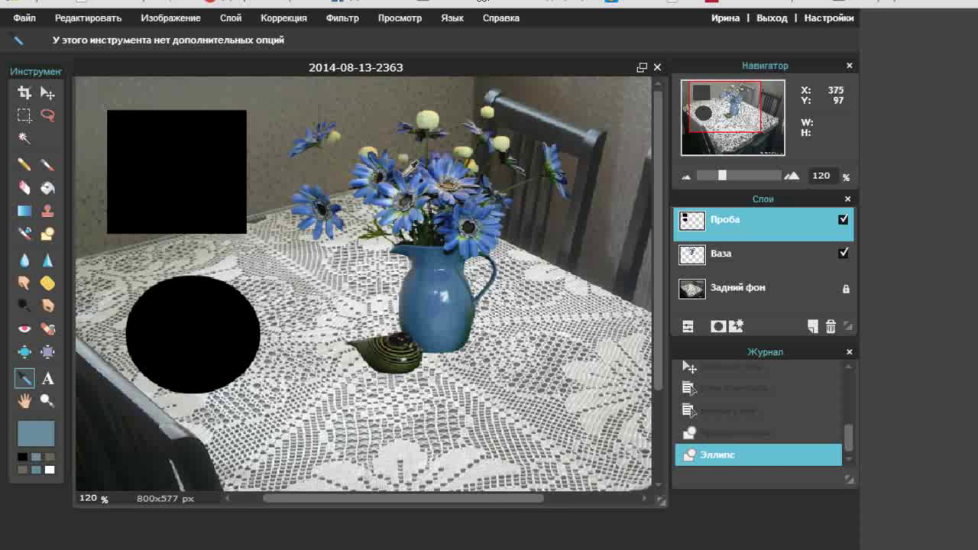
pyautogui.click(386, 180)
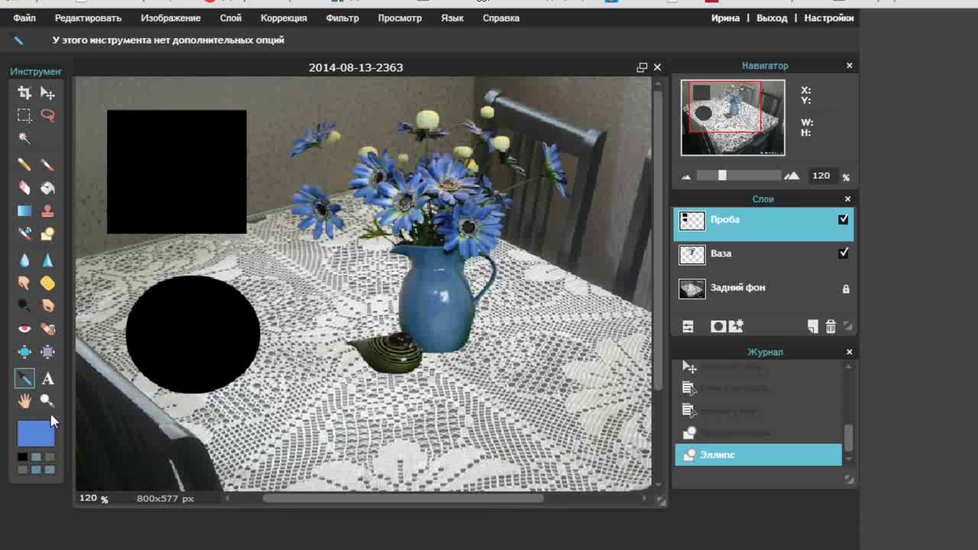
pyautogui.click(47, 187)
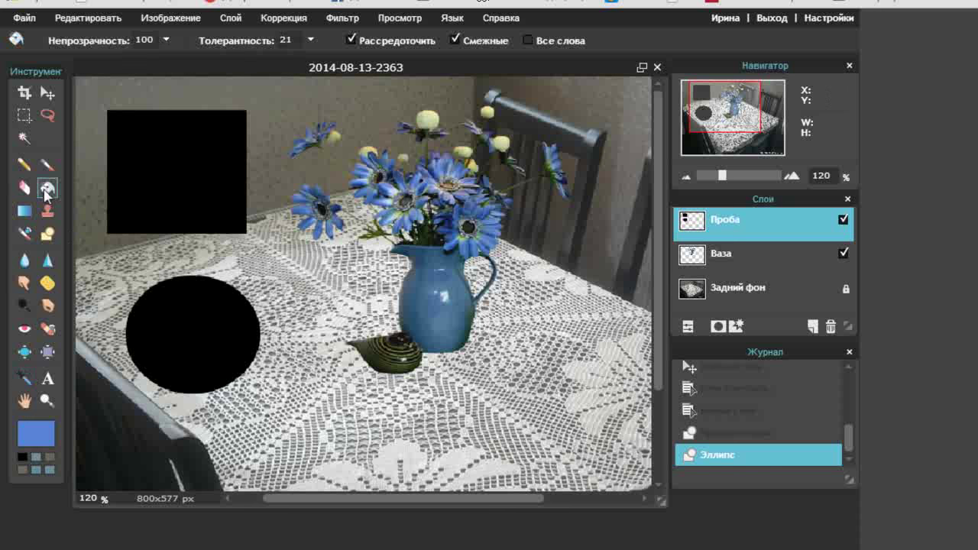
pyautogui.click(143, 143)
pyautogui.click(152, 333)
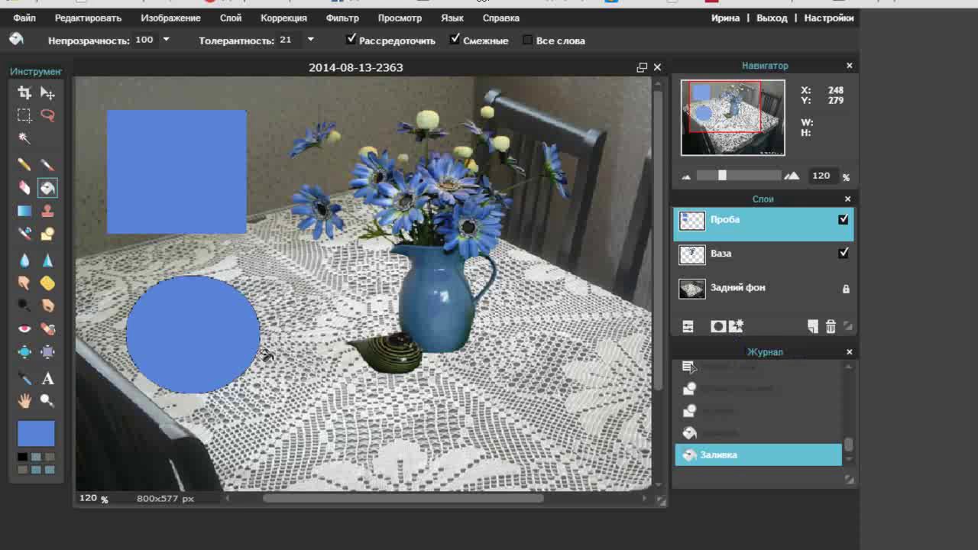
# - Open the layer styles of the Проба layer, enable Drop shadow and show its settings, keeping the blue shapes uncovered
pyautogui.click(231, 19)
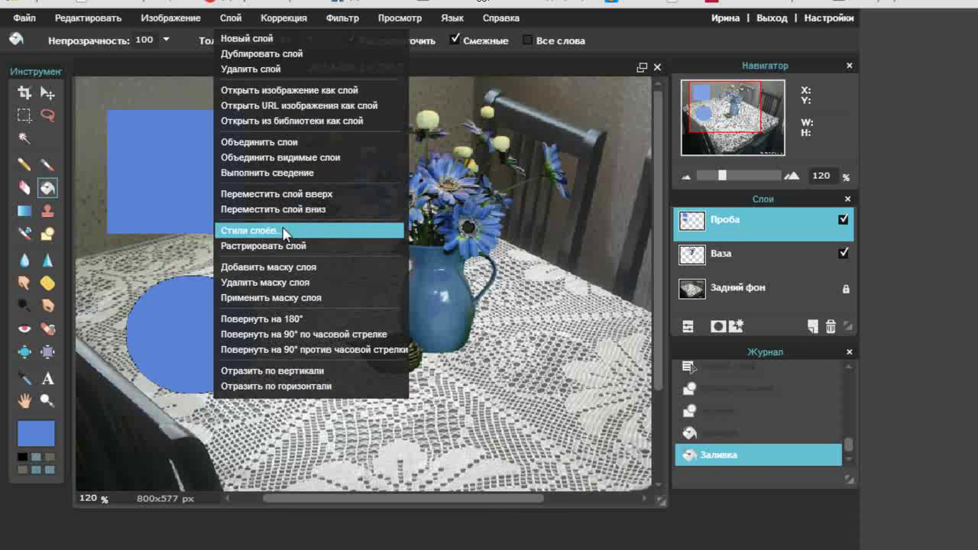
pyautogui.click(604, 33)
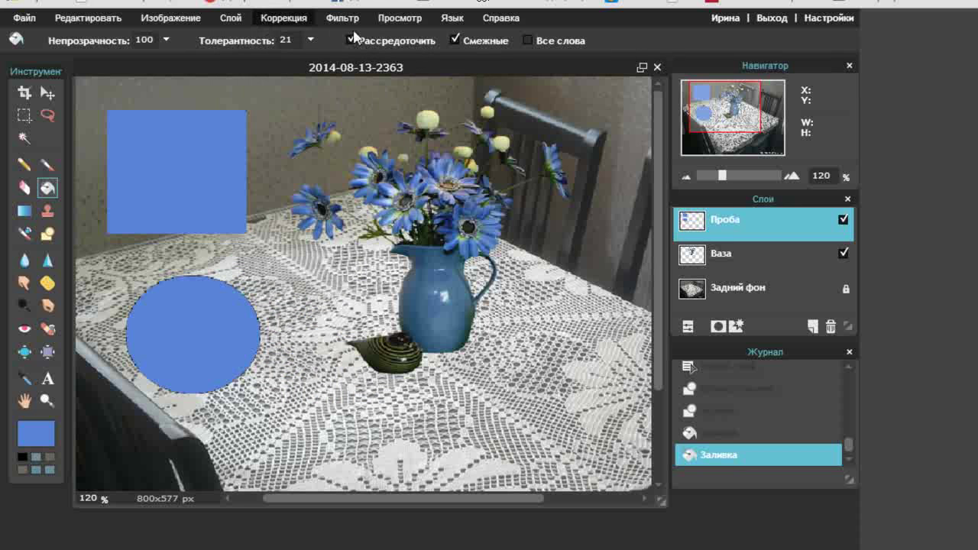
pyautogui.click(736, 327)
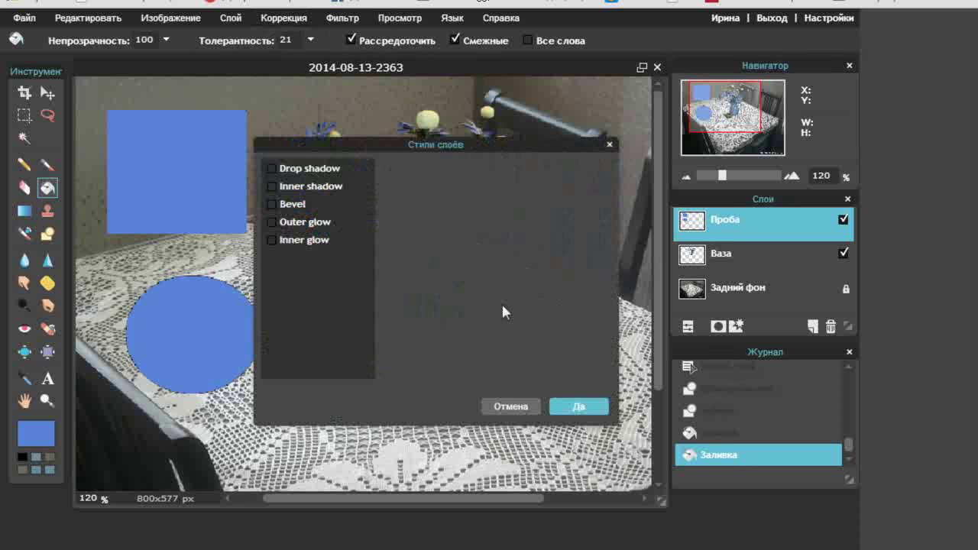
pyautogui.moveTo(348, 142); pyautogui.dragTo(586, 279)
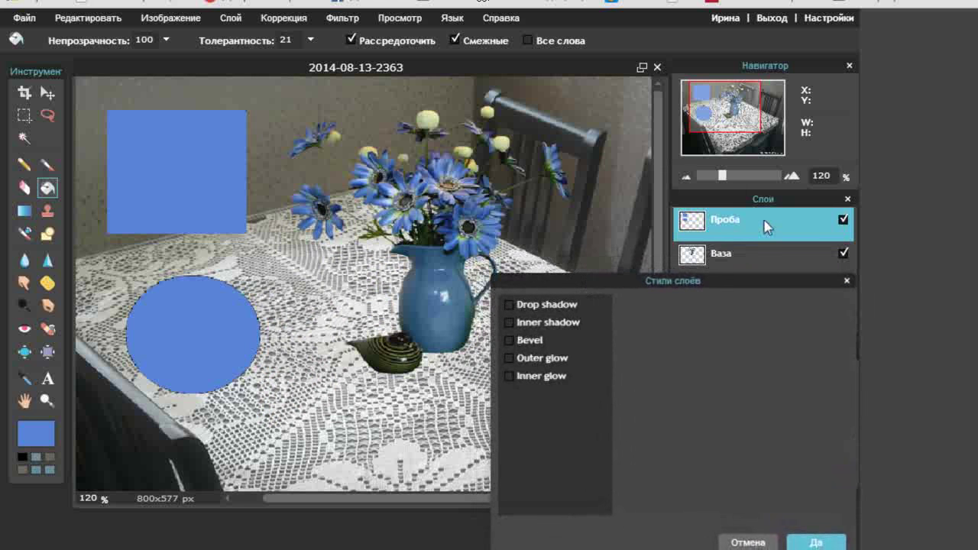
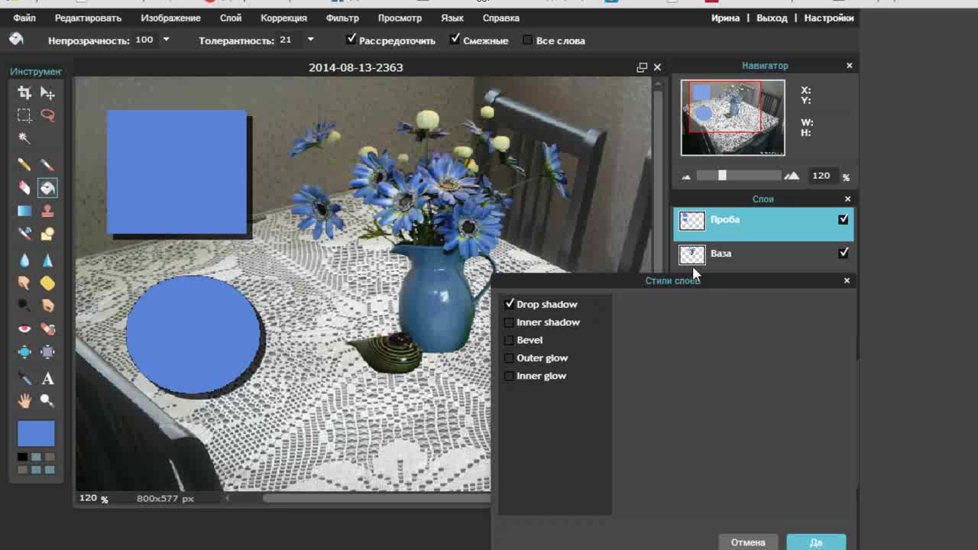
pyautogui.click(595, 303)
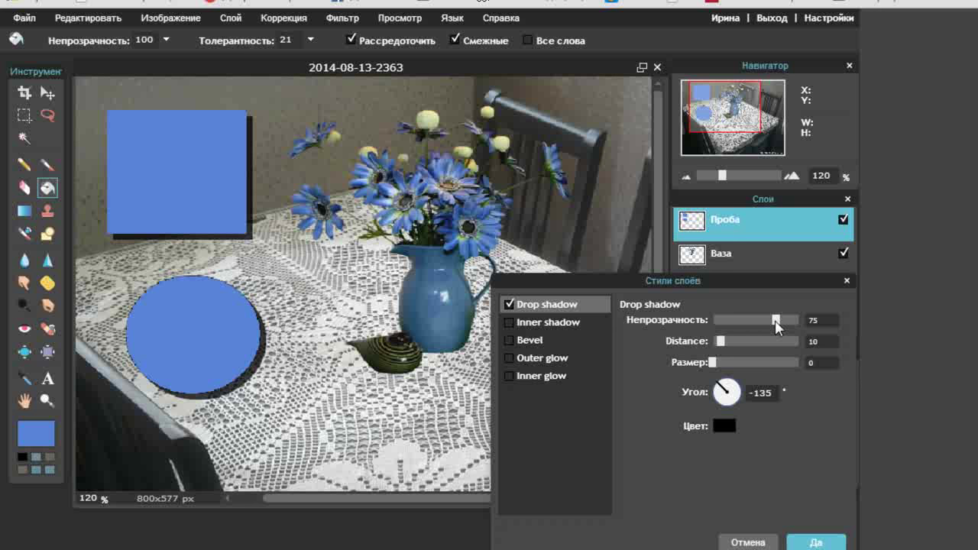
# - Try stronger and weaker opacities for the drop shadow and settle on an opacity of 62
pyautogui.moveTo(776, 325); pyautogui.dragTo(796, 325)
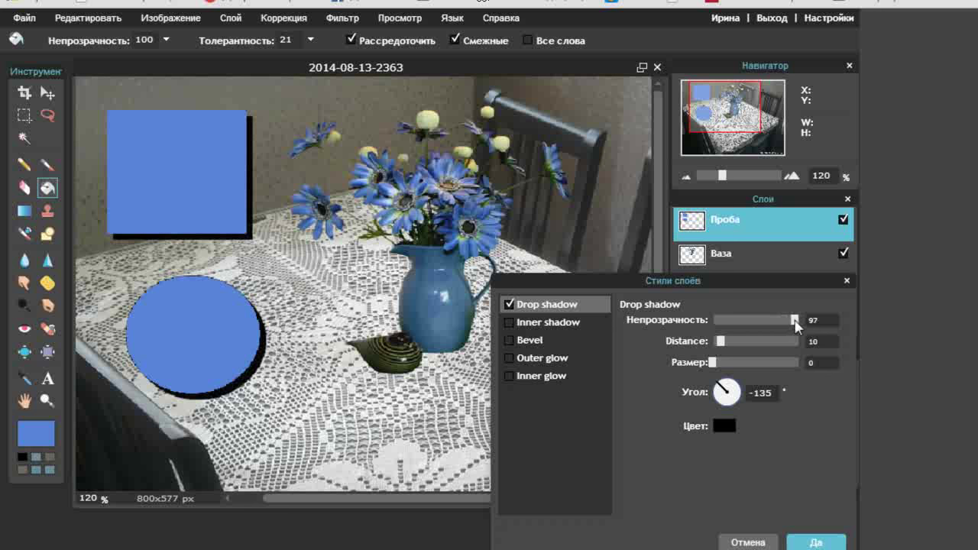
pyautogui.moveTo(795, 324); pyautogui.dragTo(759, 327)
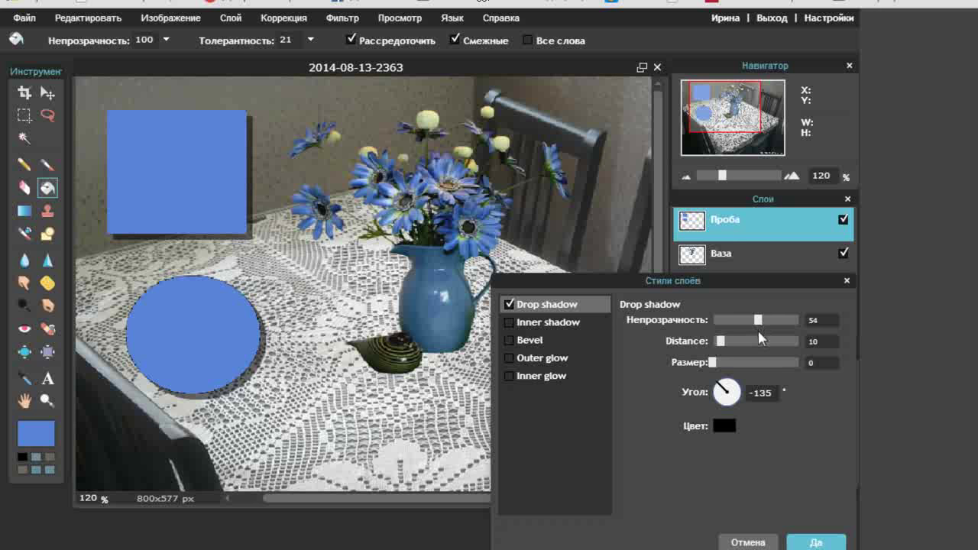
pyautogui.moveTo(760, 321); pyautogui.dragTo(782, 327)
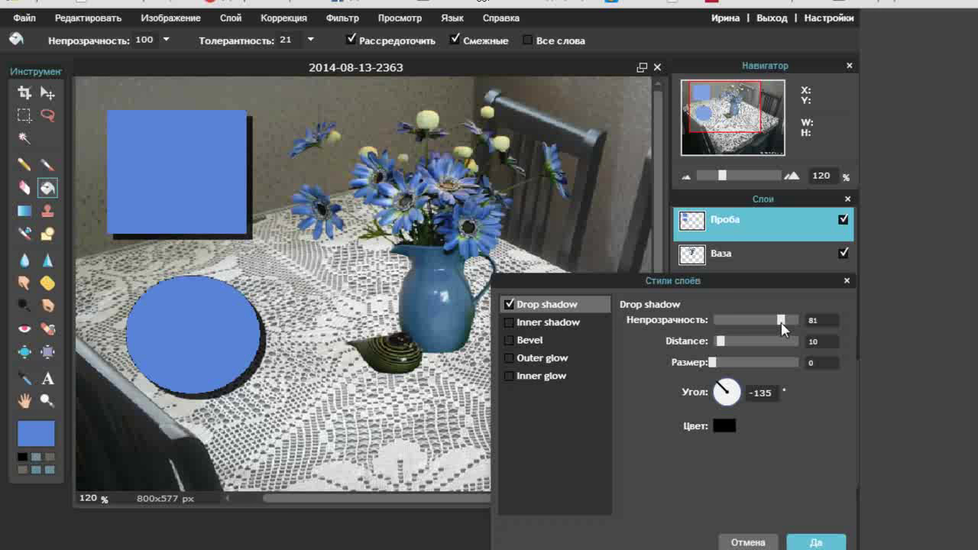
pyautogui.moveTo(783, 329); pyautogui.dragTo(778, 328)
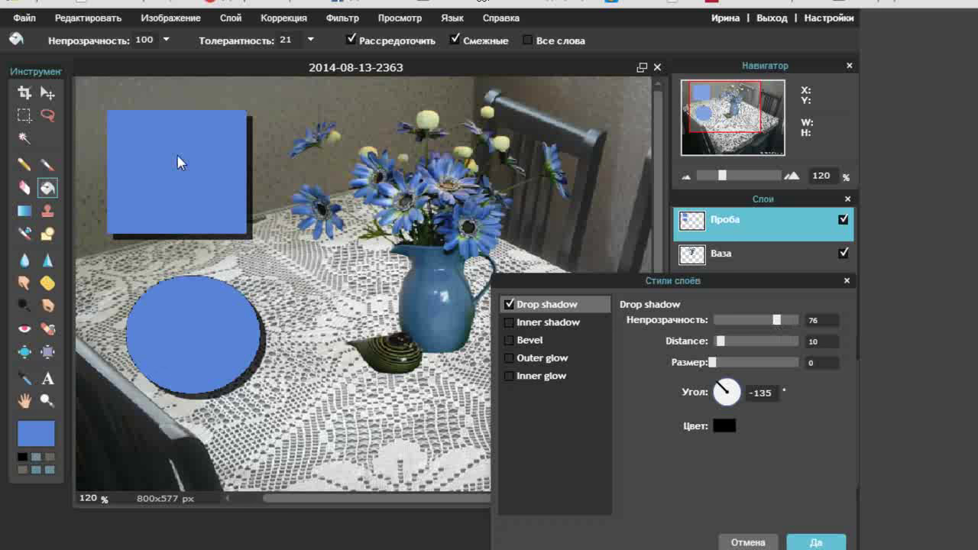
pyautogui.click(778, 323)
pyautogui.moveTo(779, 326); pyautogui.dragTo(765, 326)
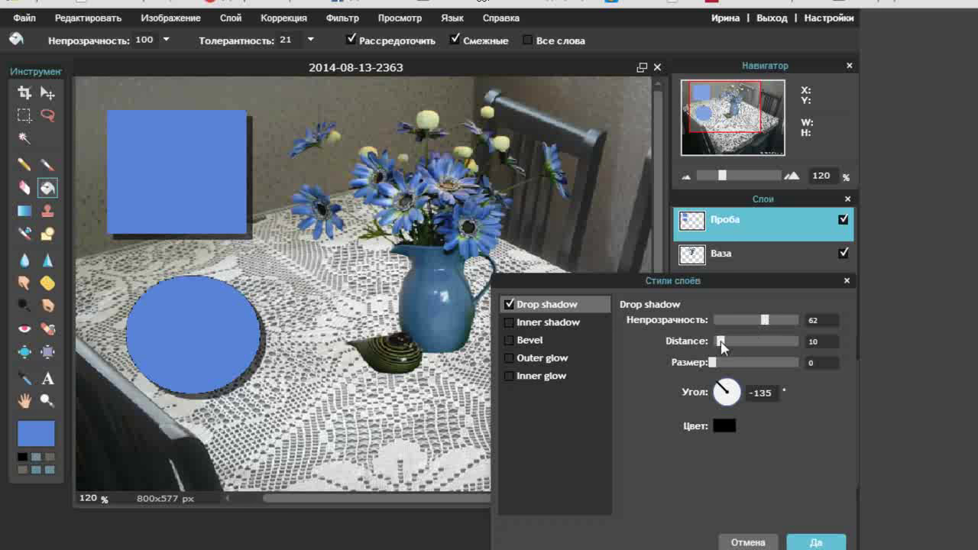
# - Set the drop shadow's distance to 15, size to 7 and angle to 43°, keep its colour black and apply the style
pyautogui.moveTo(722, 346)
pyautogui.mouseDown()
pyautogui.moveTo(735, 347)
pyautogui.moveTo(726, 349)
pyautogui.mouseUp()
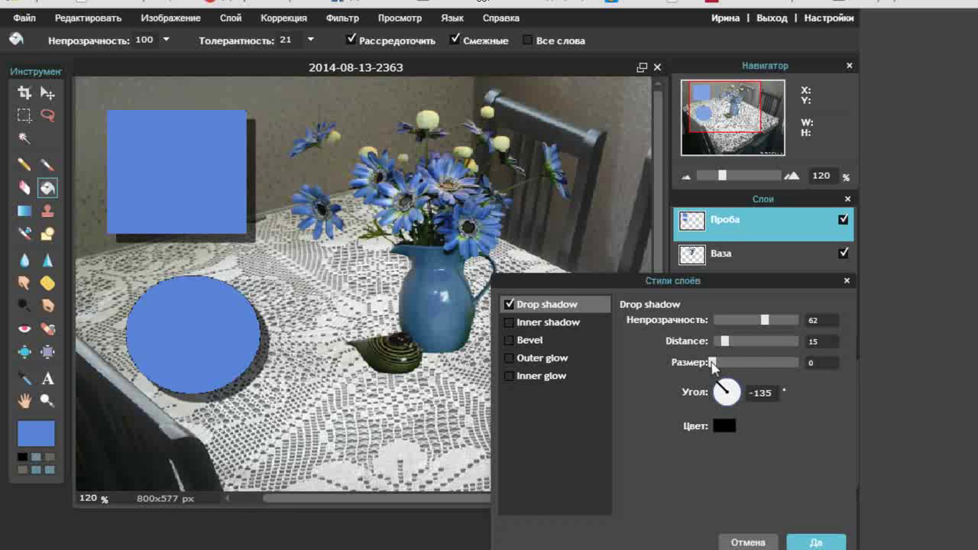
pyautogui.moveTo(712, 364); pyautogui.dragTo(718, 368)
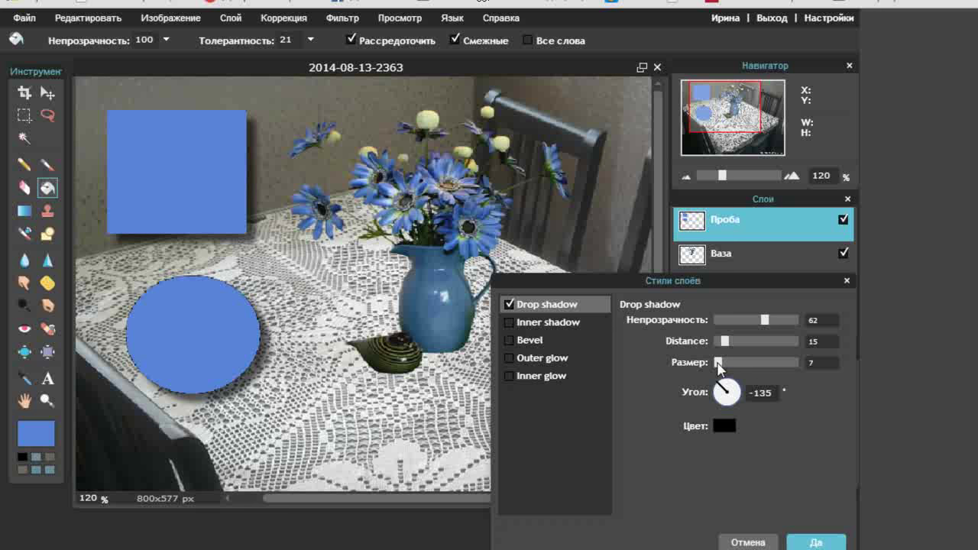
pyautogui.moveTo(718, 382); pyautogui.dragTo(754, 417)
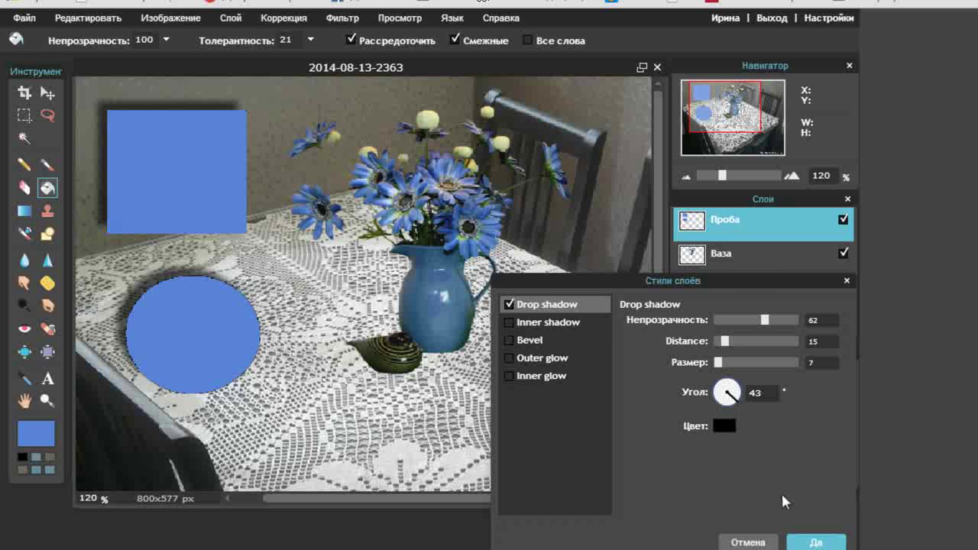
pyautogui.click(723, 426)
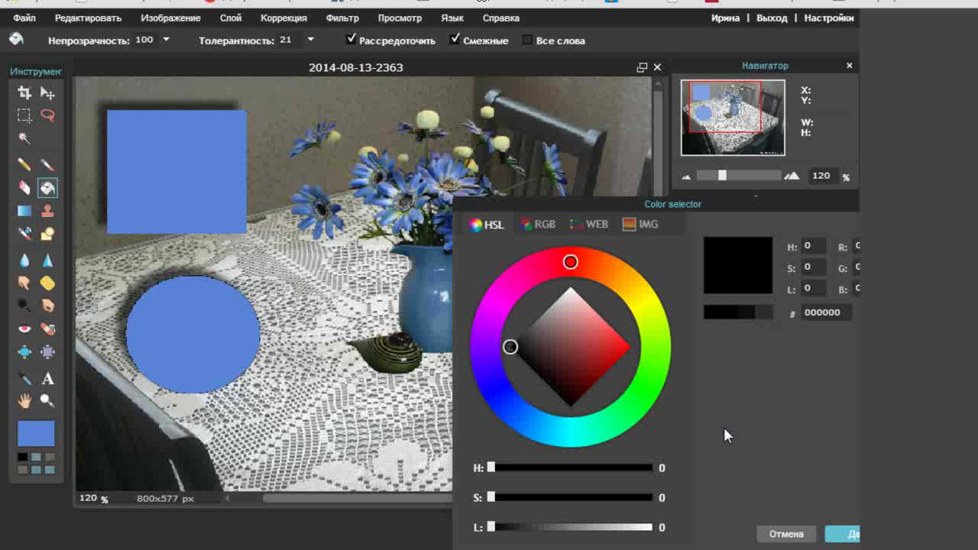
pyautogui.click(841, 538)
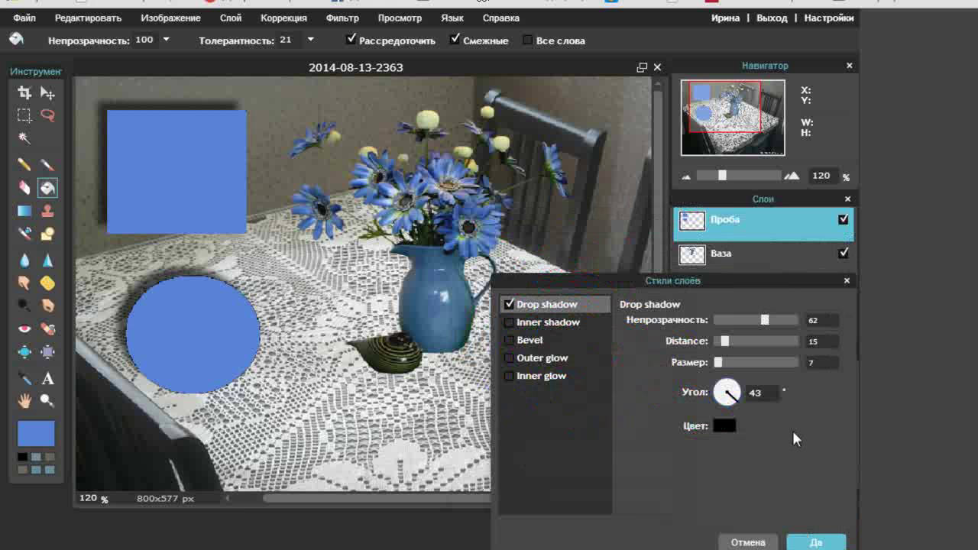
pyautogui.click(814, 541)
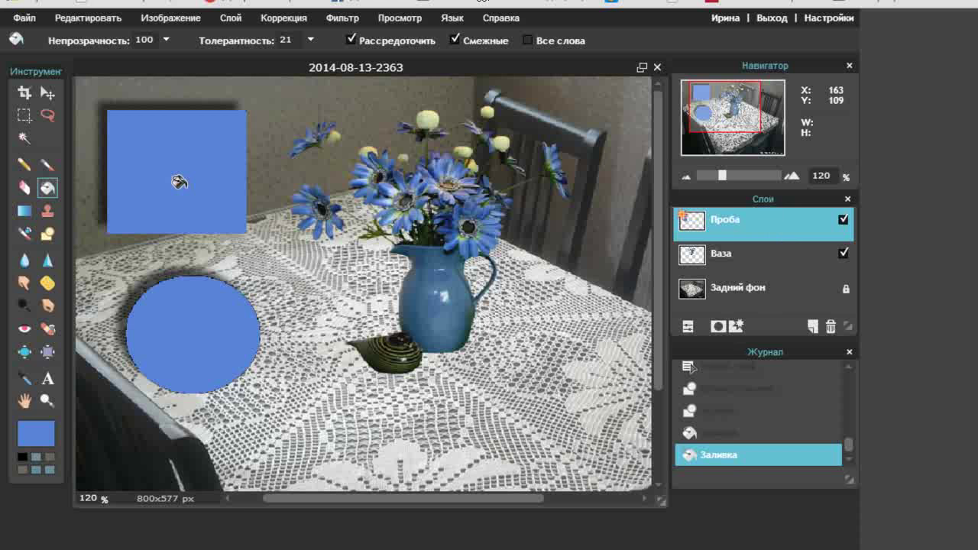
# - Reopen the layer styles of the Проба layer, replace Drop shadow with Inner shadow and show its settings
pyautogui.click(736, 327)
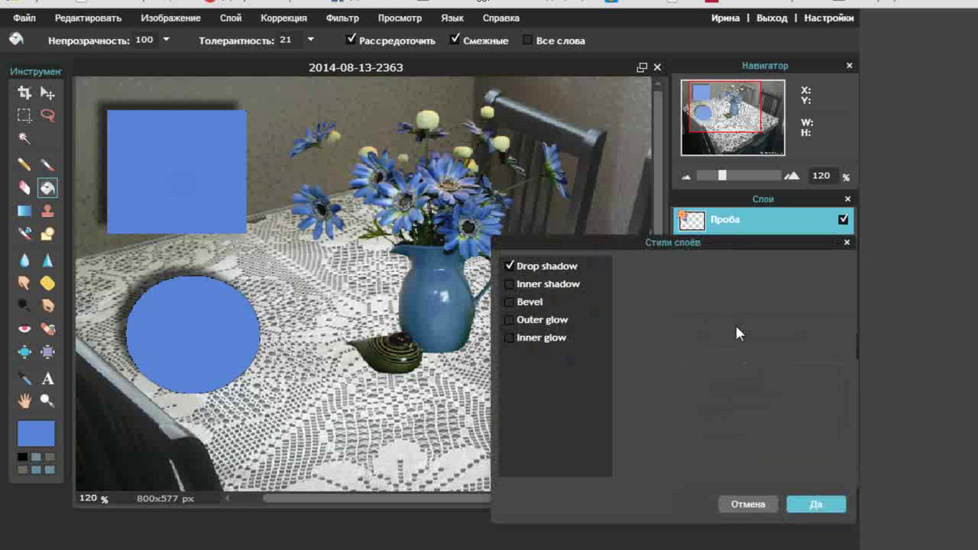
pyautogui.click(510, 266)
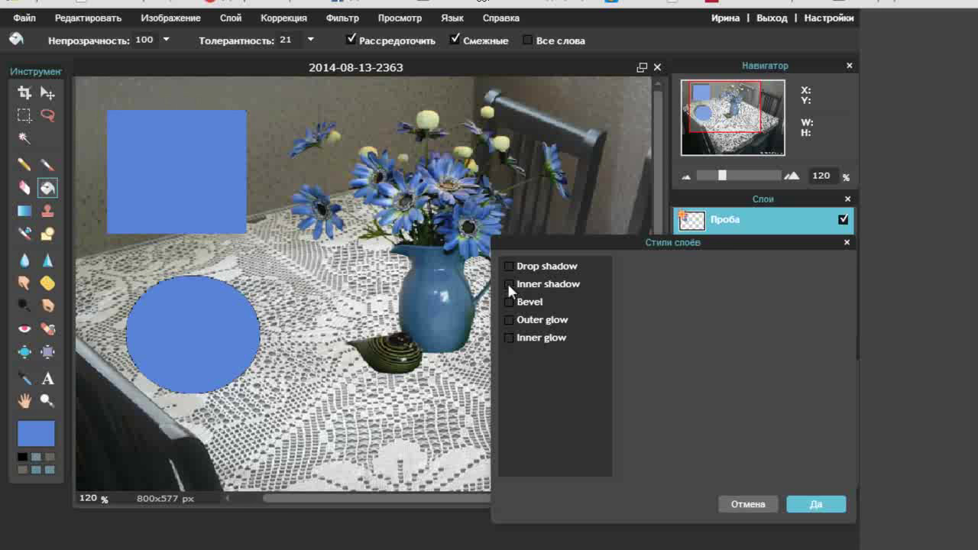
pyautogui.click(510, 284)
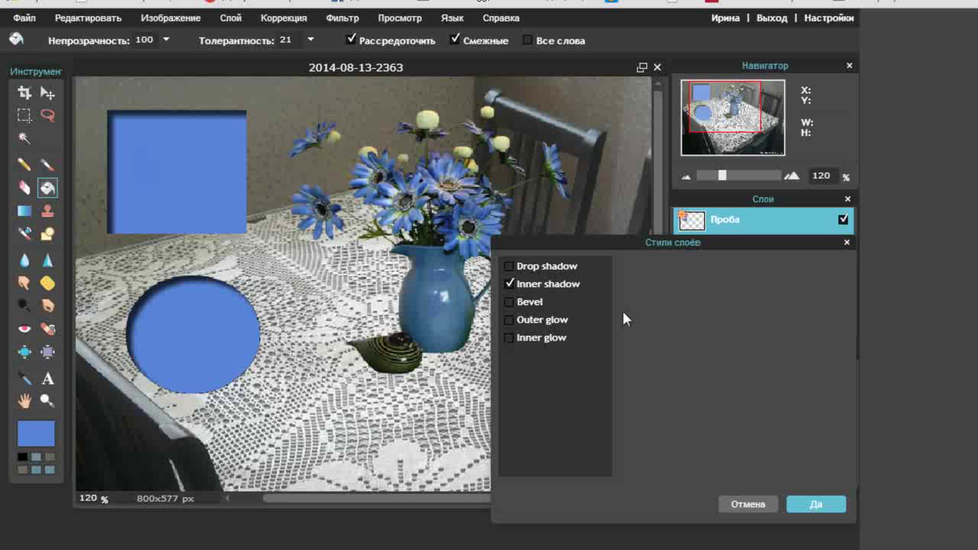
pyautogui.click(596, 282)
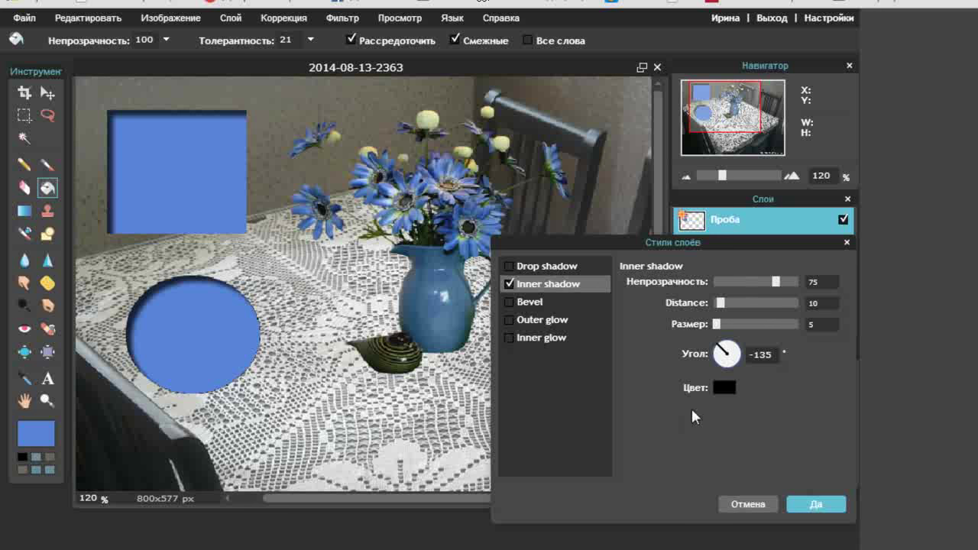
# - Set the inner shadow's opacity to 69, distance to 68, size to 28 and angle to 54°
pyautogui.moveTo(778, 284)
pyautogui.mouseDown()
pyautogui.moveTo(753, 285)
pyautogui.moveTo(785, 293)
pyautogui.moveTo(772, 287)
pyautogui.mouseUp()
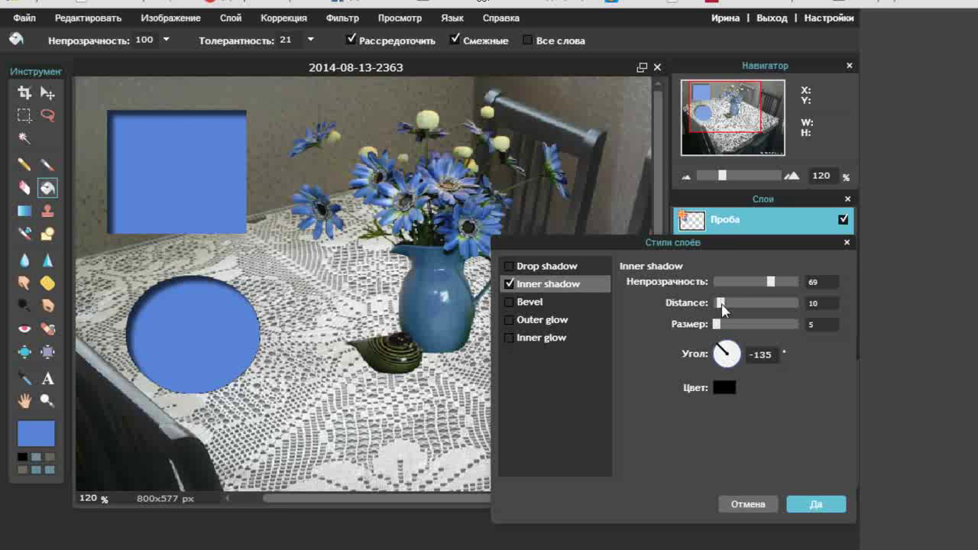
pyautogui.moveTo(722, 303); pyautogui.dragTo(771, 310)
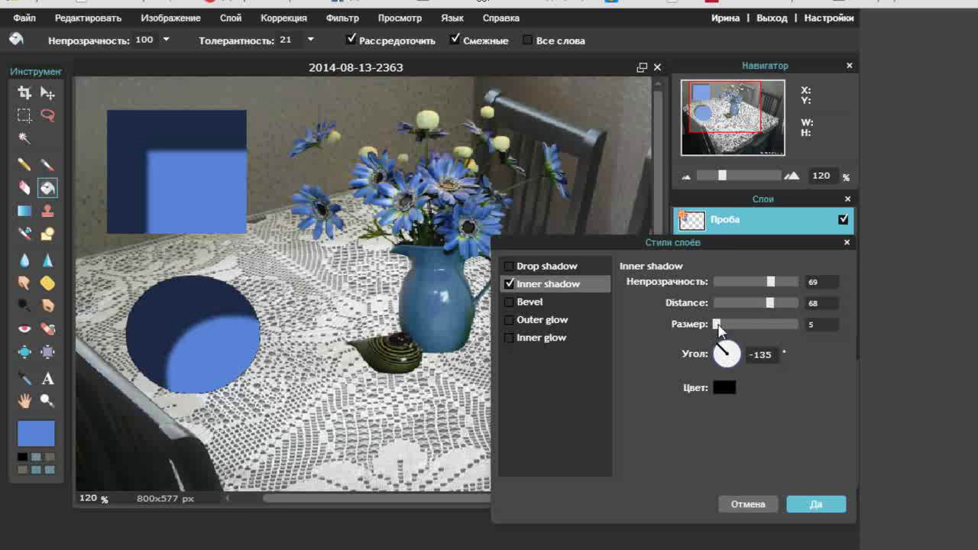
pyautogui.moveTo(718, 327); pyautogui.dragTo(731, 327)
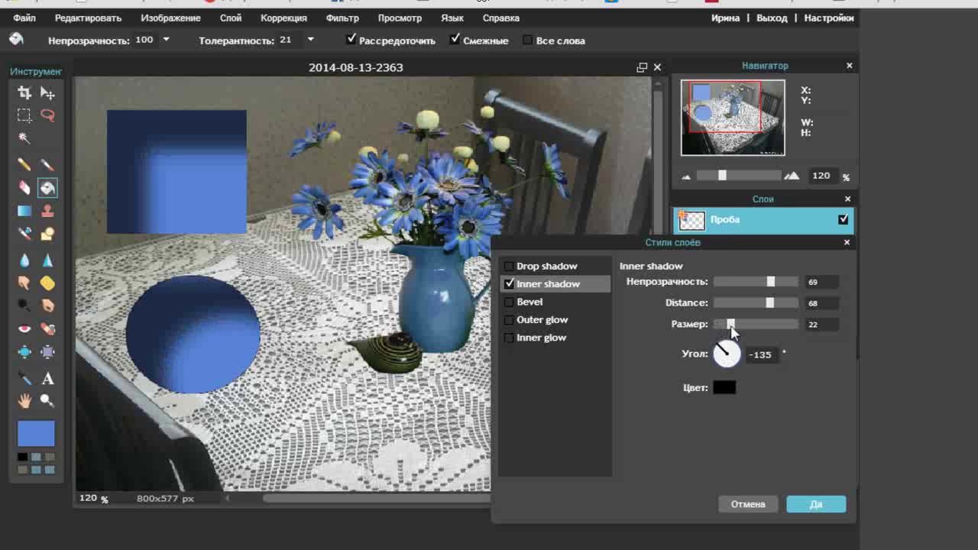
pyautogui.moveTo(731, 329); pyautogui.dragTo(733, 329)
pyautogui.moveTo(732, 330); pyautogui.dragTo(734, 331)
pyautogui.moveTo(735, 330); pyautogui.dragTo(738, 330)
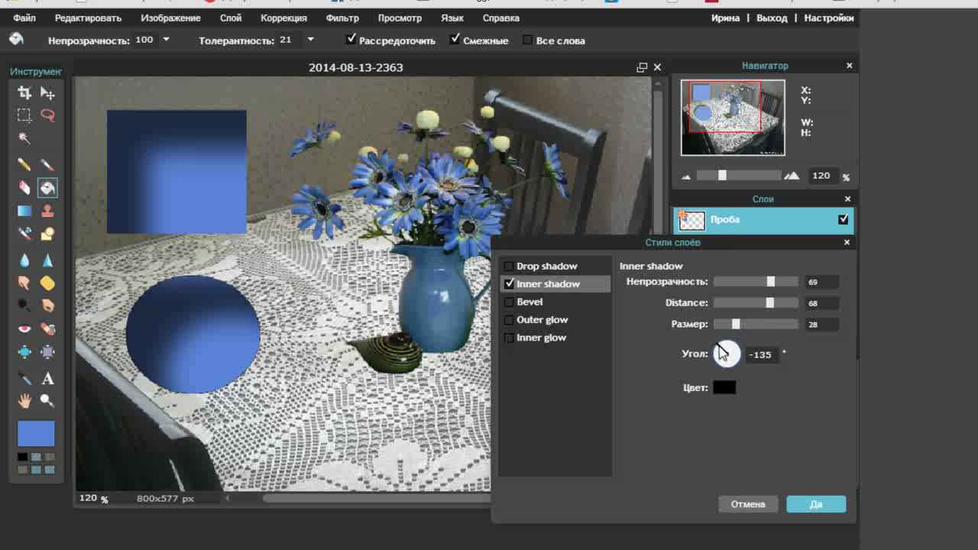
pyautogui.moveTo(723, 353); pyautogui.dragTo(744, 382)
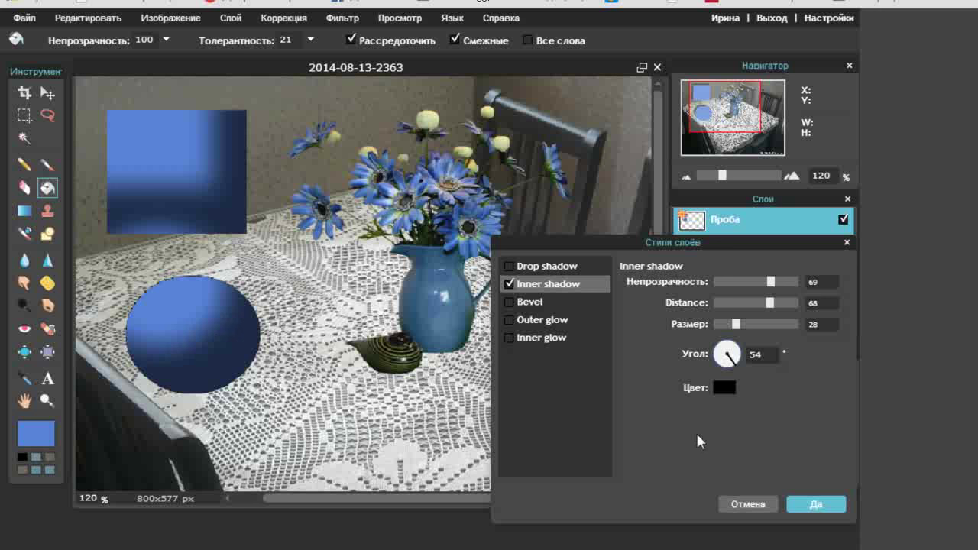
# - Change the inner shadow's colour to the dark green 2b472b, starting from the image's own colour swatches
pyautogui.click(722, 387)
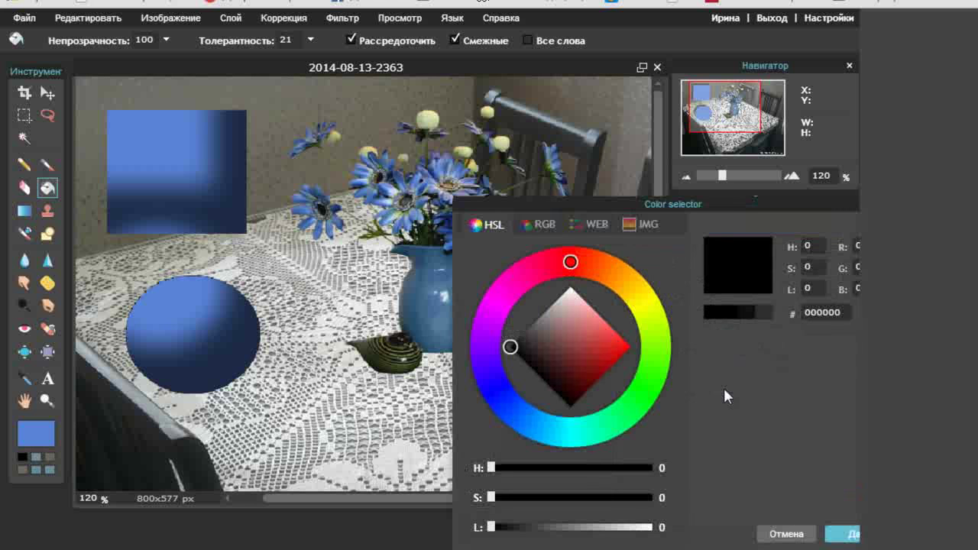
pyautogui.click(639, 223)
pyautogui.click(513, 366)
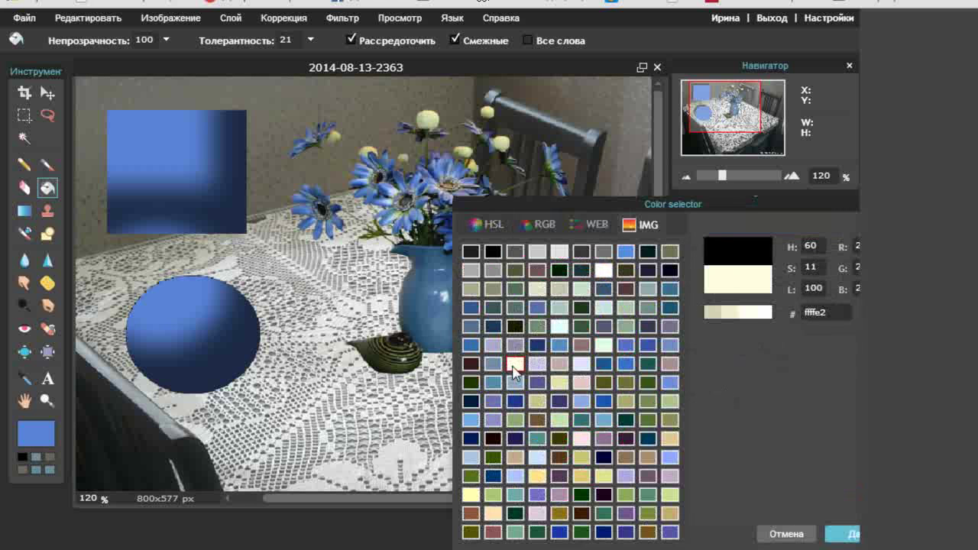
pyautogui.click(581, 308)
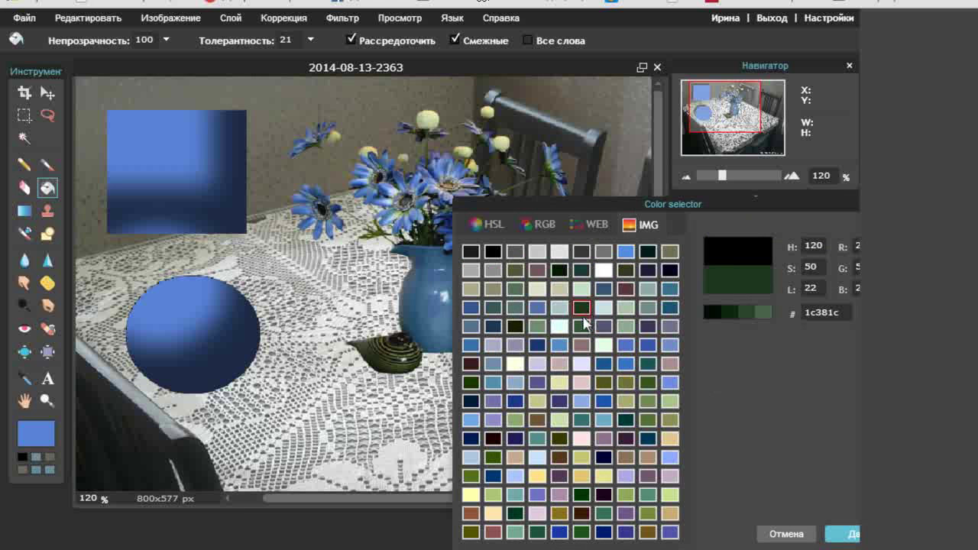
pyautogui.click(748, 312)
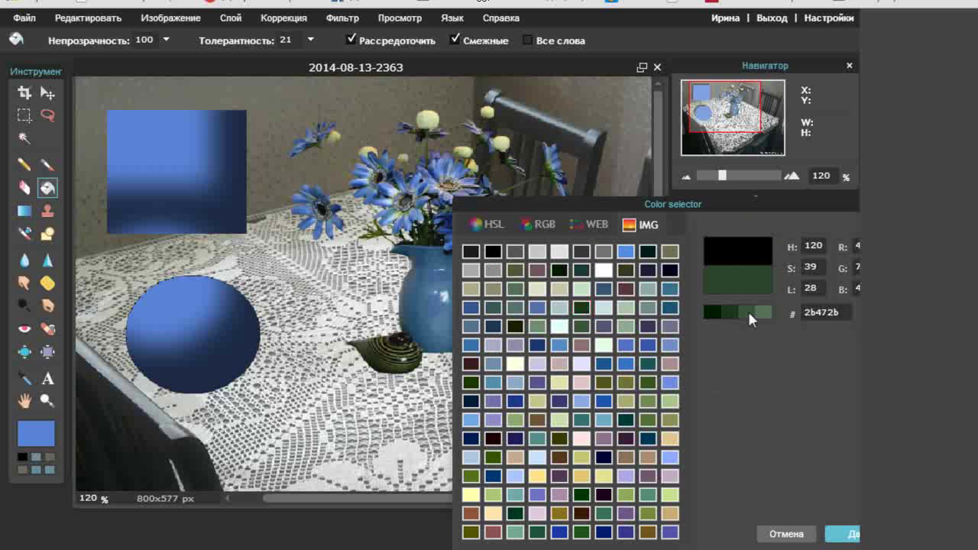
pyautogui.click(840, 534)
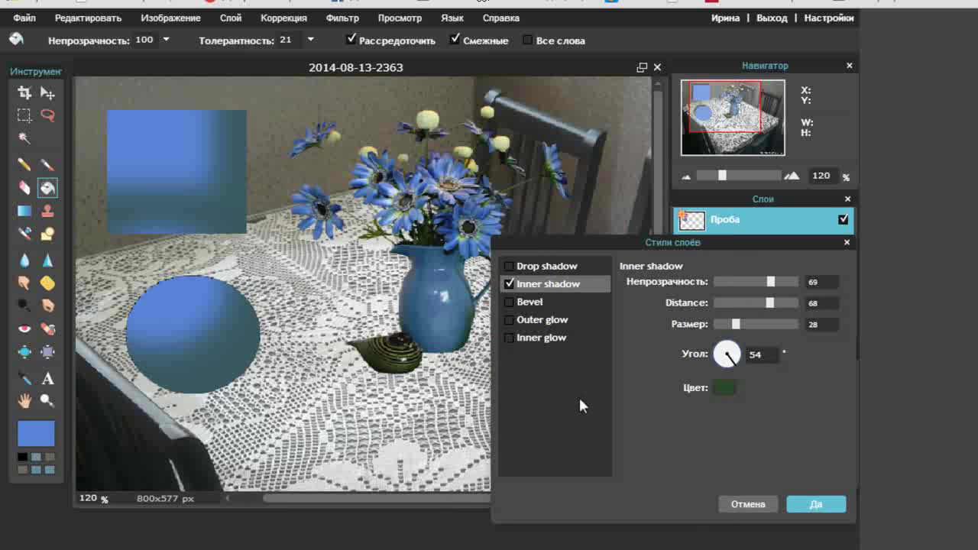
# - Replace Inner shadow with Bevel on the Проба layer, show its settings and check the style choices, keeping Inner
pyautogui.click(510, 285)
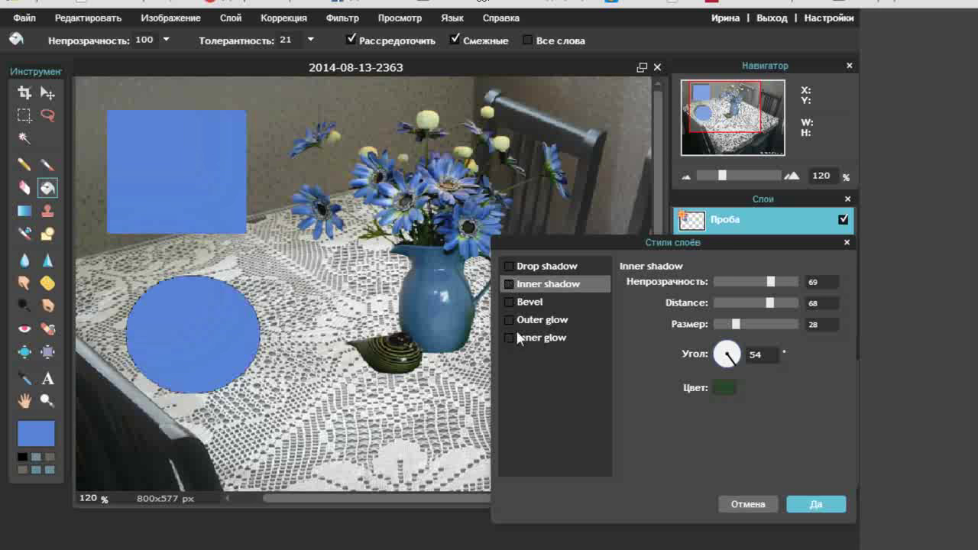
pyautogui.click(509, 302)
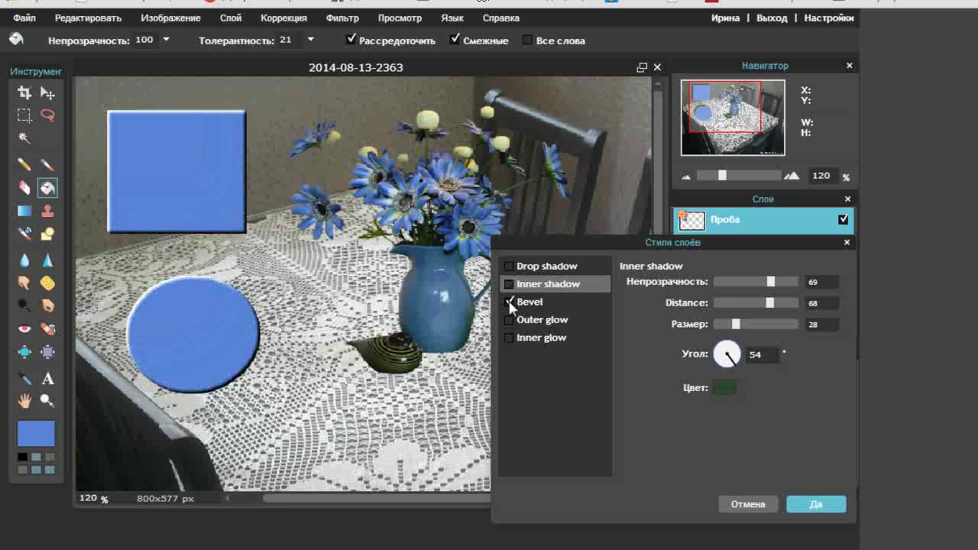
pyautogui.click(560, 304)
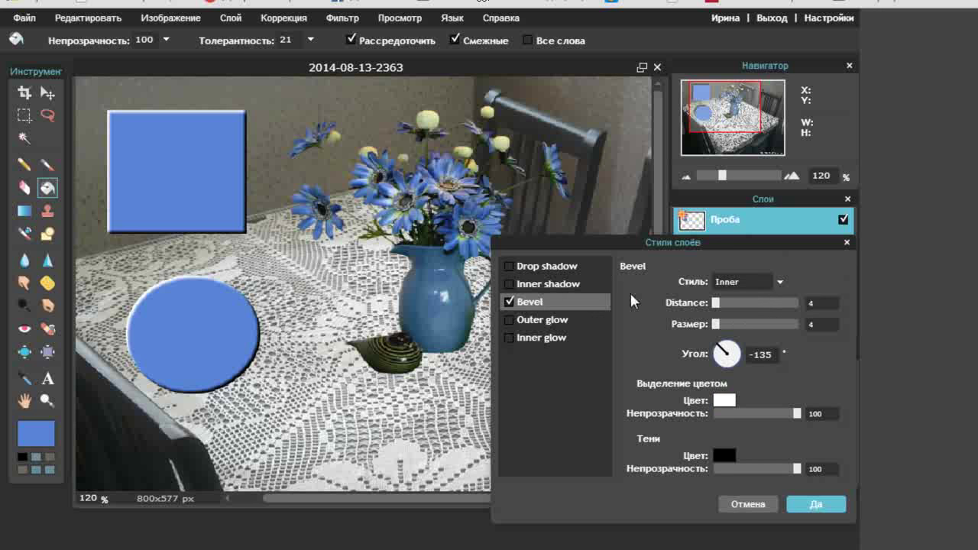
pyautogui.click(780, 283)
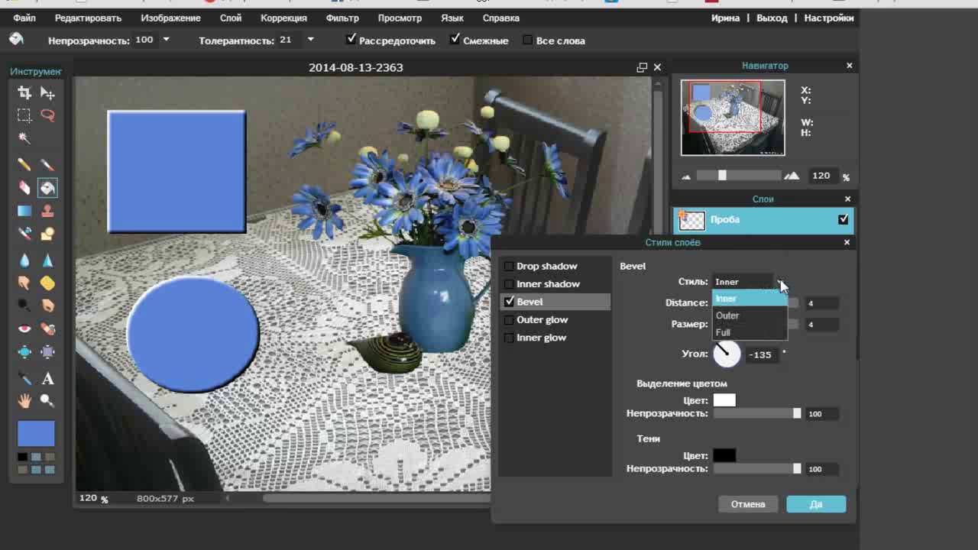
pyautogui.click(780, 283)
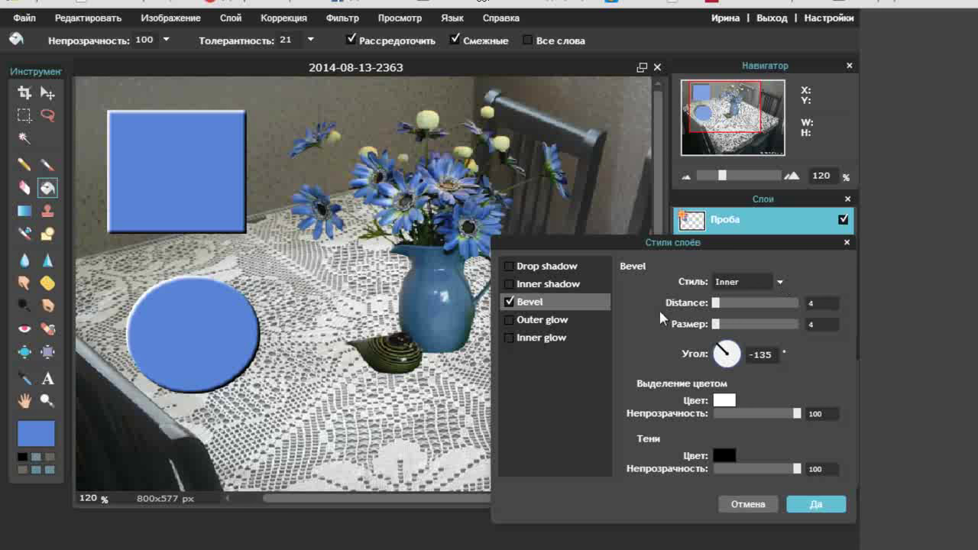
# - Set the bevel's distance to 12, size to 27 and angle to -137°
pyautogui.click(714, 305)
pyautogui.moveTo(714, 306); pyautogui.dragTo(737, 334)
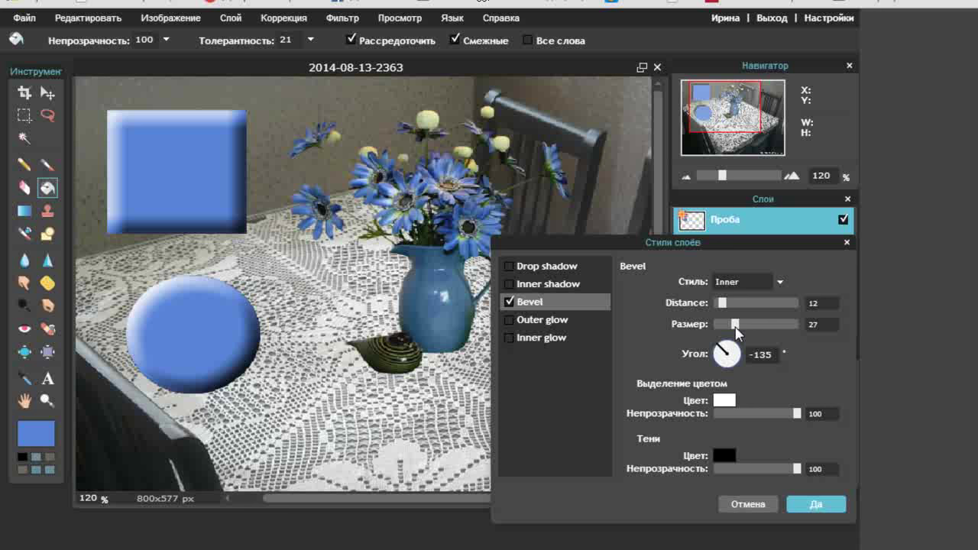
pyautogui.moveTo(722, 353); pyautogui.dragTo(693, 327)
# - Change the bevel's highlight colour to the orange ffa80f, starting from the web colours
pyautogui.click(724, 399)
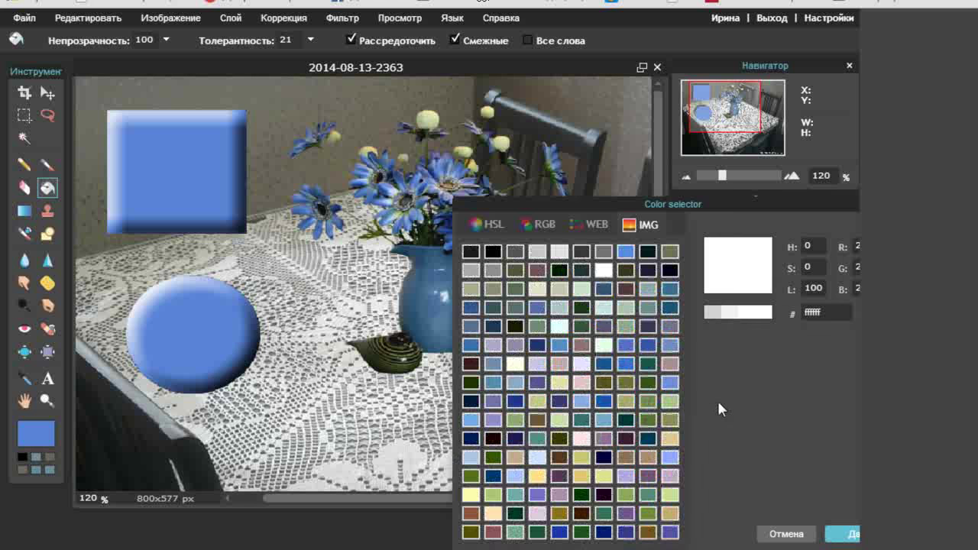
pyautogui.click(493, 226)
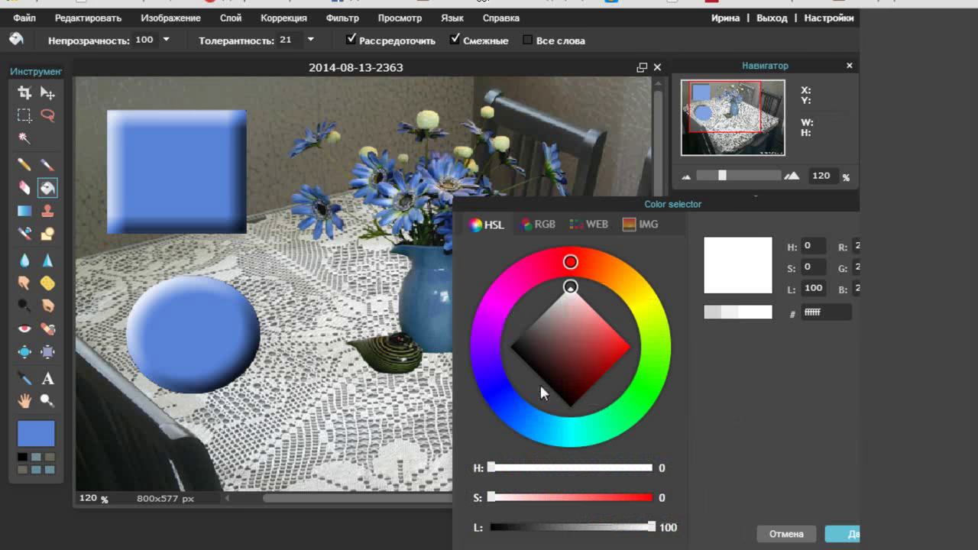
pyautogui.click(579, 226)
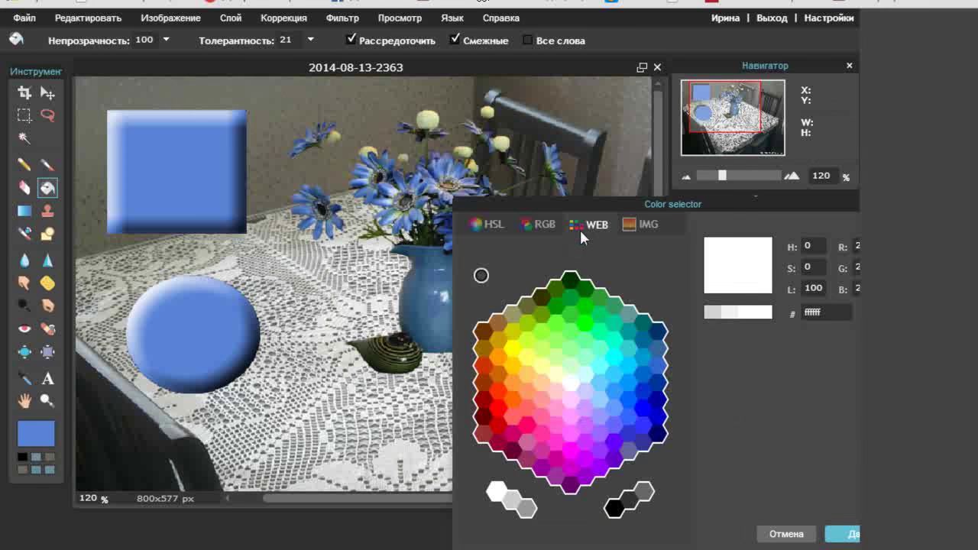
pyautogui.click(498, 357)
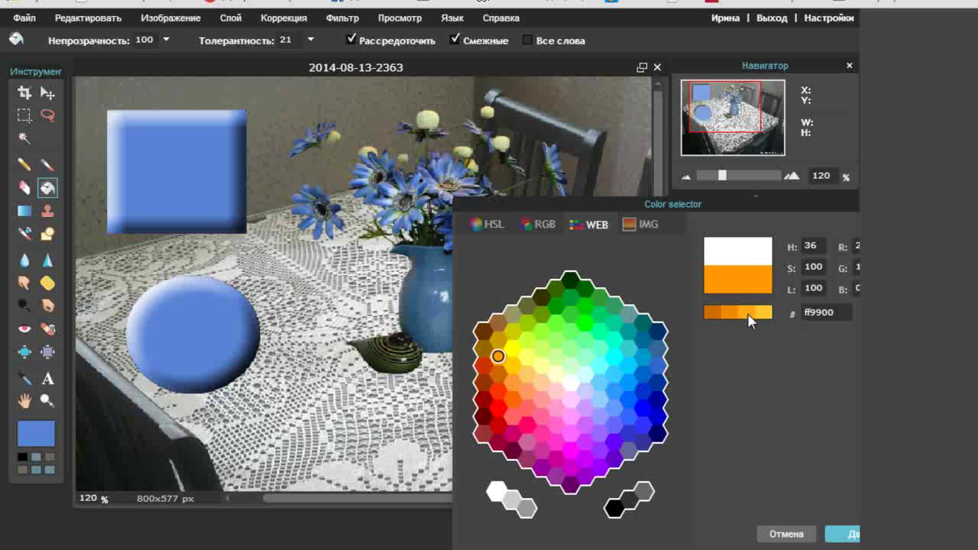
pyautogui.click(750, 320)
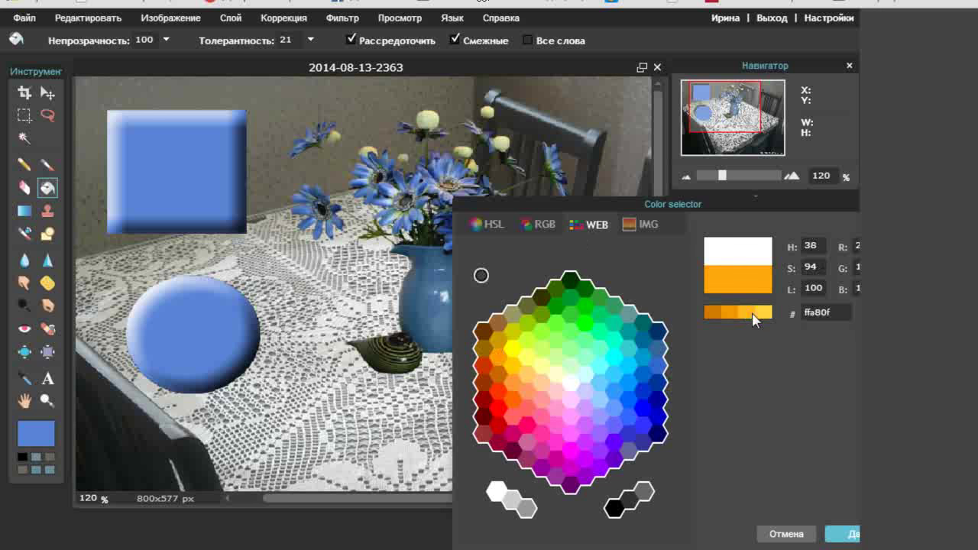
pyautogui.click(841, 539)
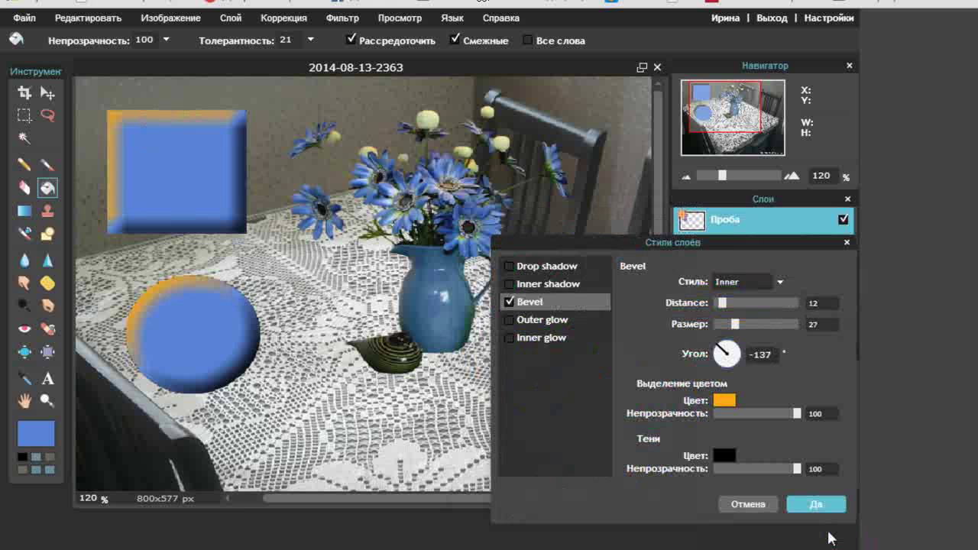
# - Change the bevel's shadow colour to the bright green 0fdb0f
pyautogui.click(724, 456)
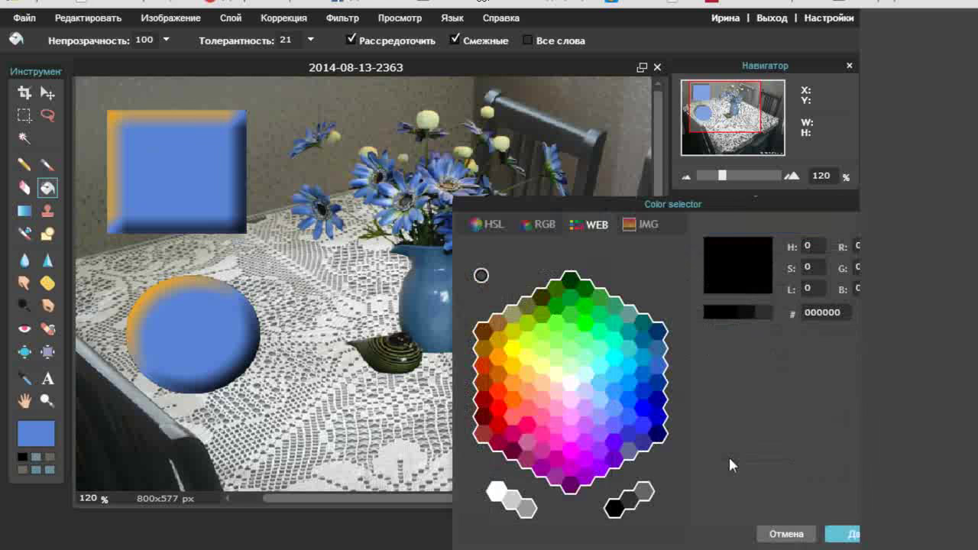
pyautogui.click(586, 310)
pyautogui.click(746, 311)
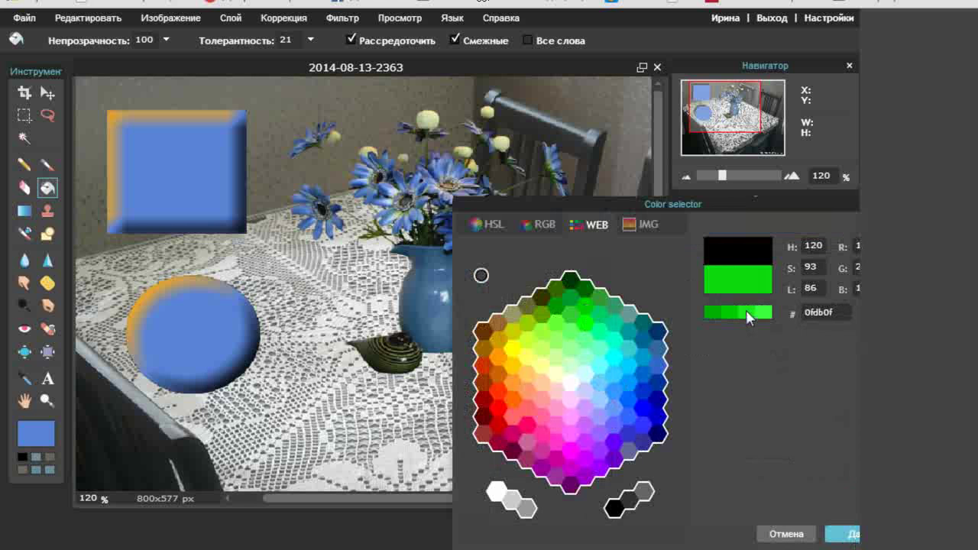
pyautogui.click(845, 535)
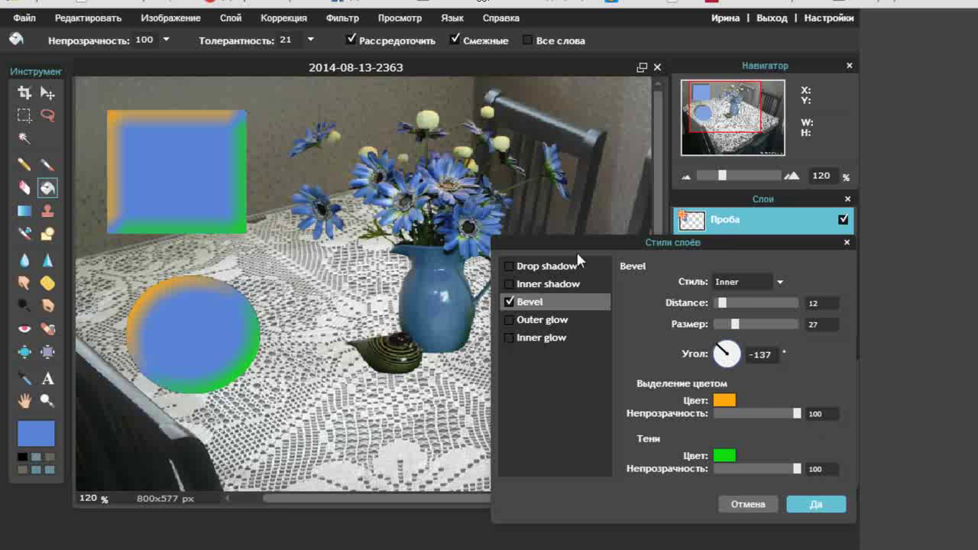
# - Return the bevel's highlight colour to white and its shadow colour to black
pyautogui.click(721, 403)
pyautogui.click(571, 383)
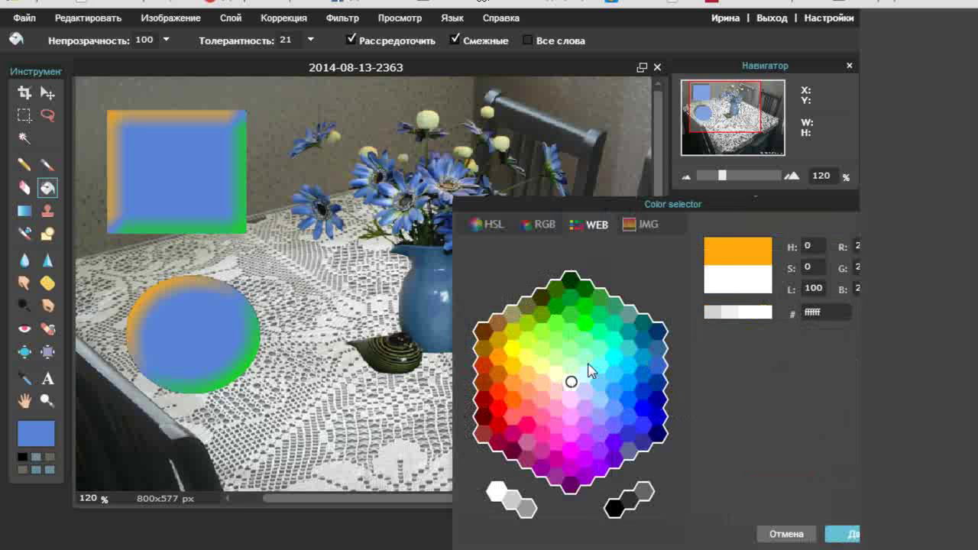
pyautogui.click(758, 288)
pyautogui.click(842, 534)
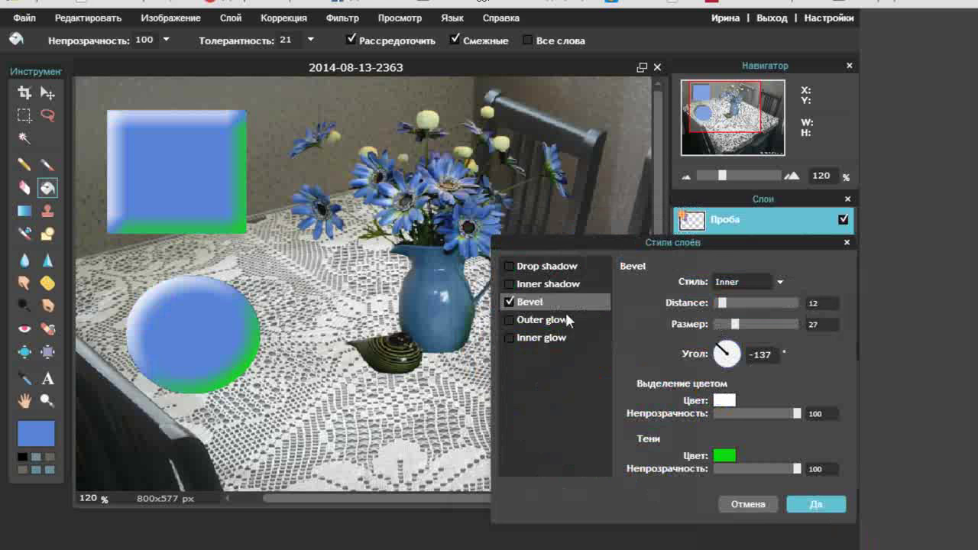
pyautogui.click(724, 456)
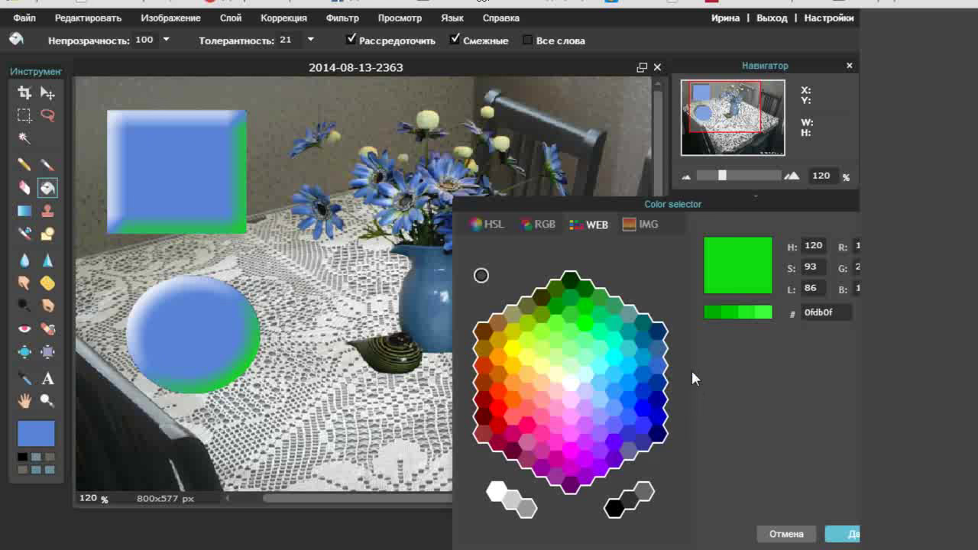
pyautogui.click(615, 507)
pyautogui.click(842, 534)
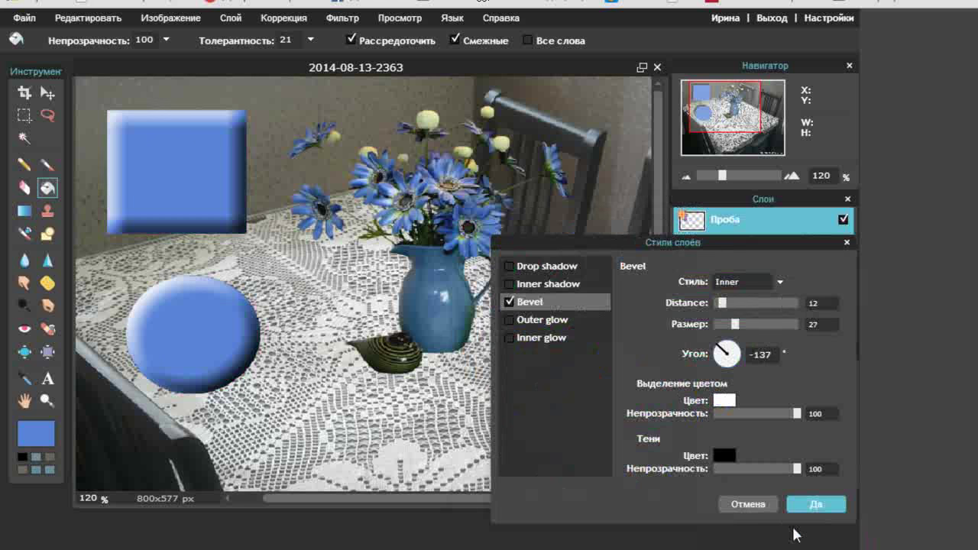
# - Switch the bevel style to Outer and set its distance to 38, size to 26 and angle to 48°
pyautogui.click(779, 282)
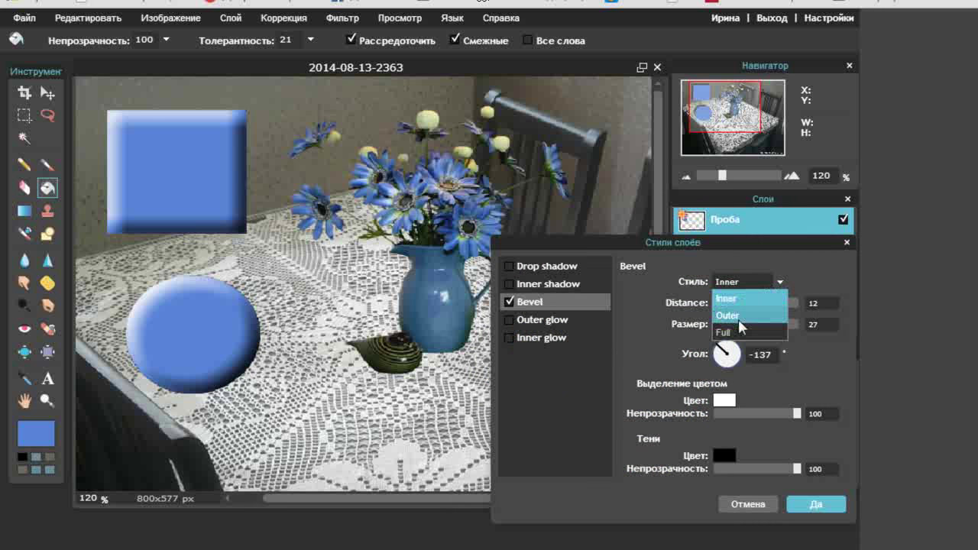
pyautogui.click(745, 315)
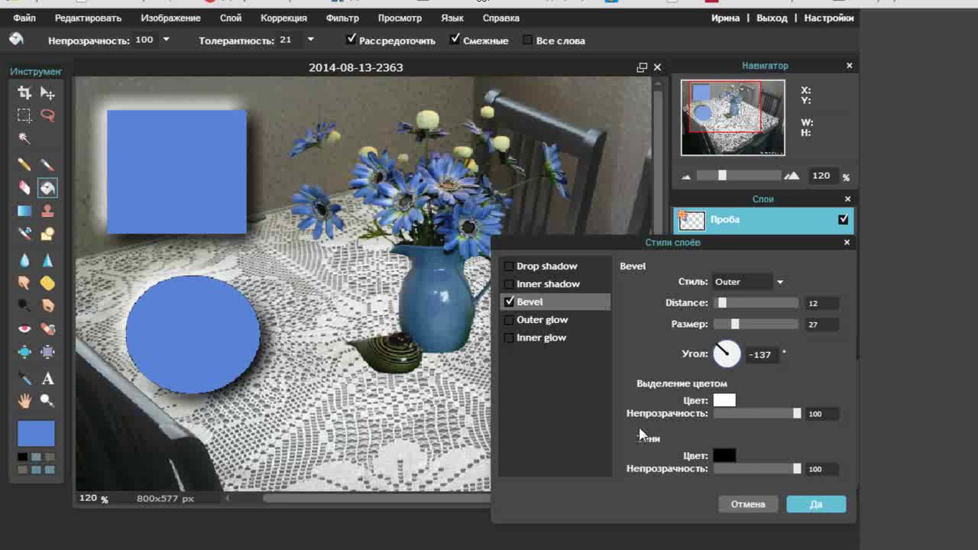
pyautogui.moveTo(722, 303); pyautogui.dragTo(741, 368)
# - Compare the Full and Outer bevel styles on the shapes and finish with the Inner style
pyautogui.click(779, 283)
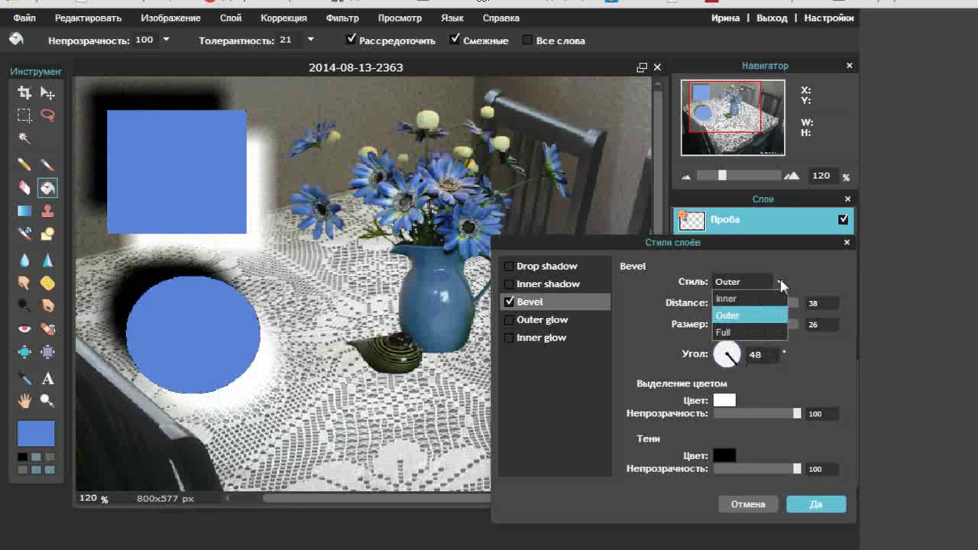
pyautogui.click(735, 334)
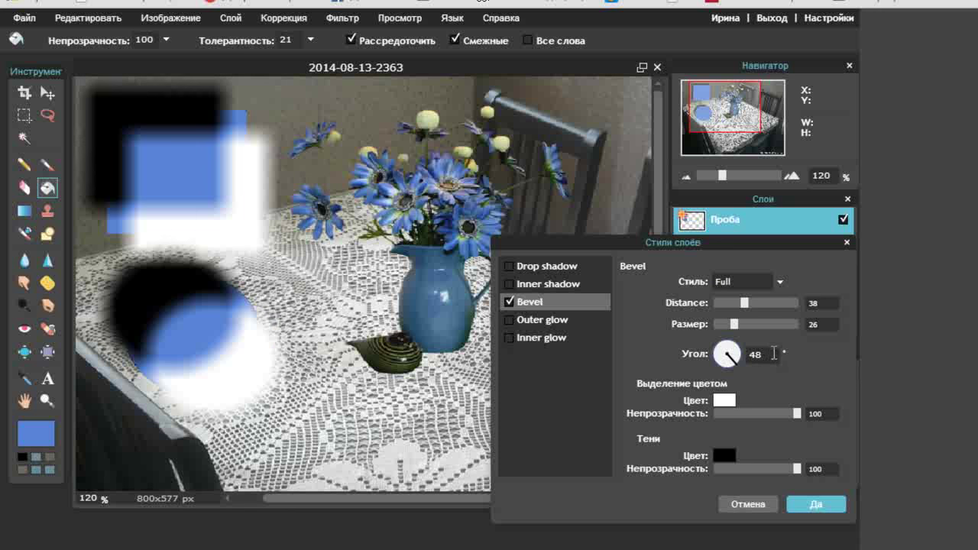
pyautogui.click(777, 281)
pyautogui.click(746, 313)
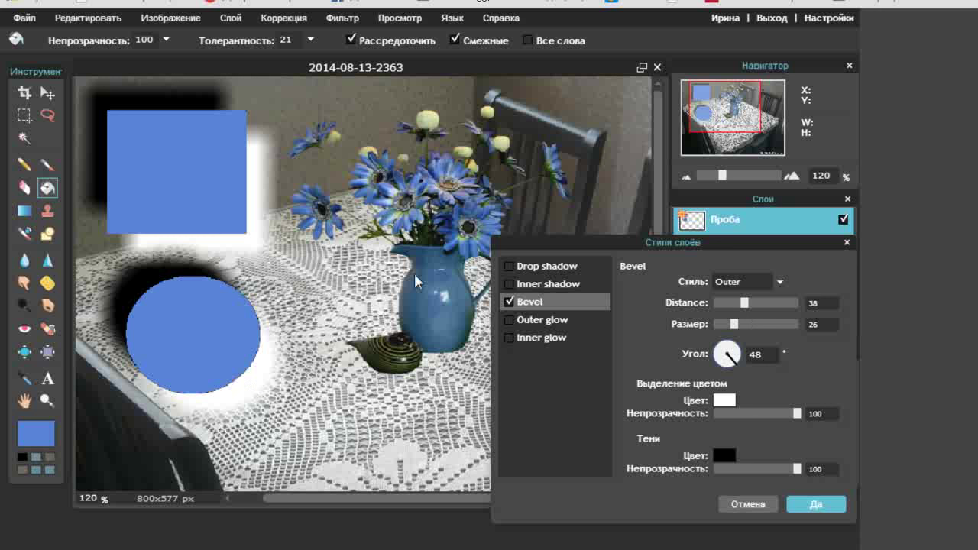
pyautogui.click(779, 281)
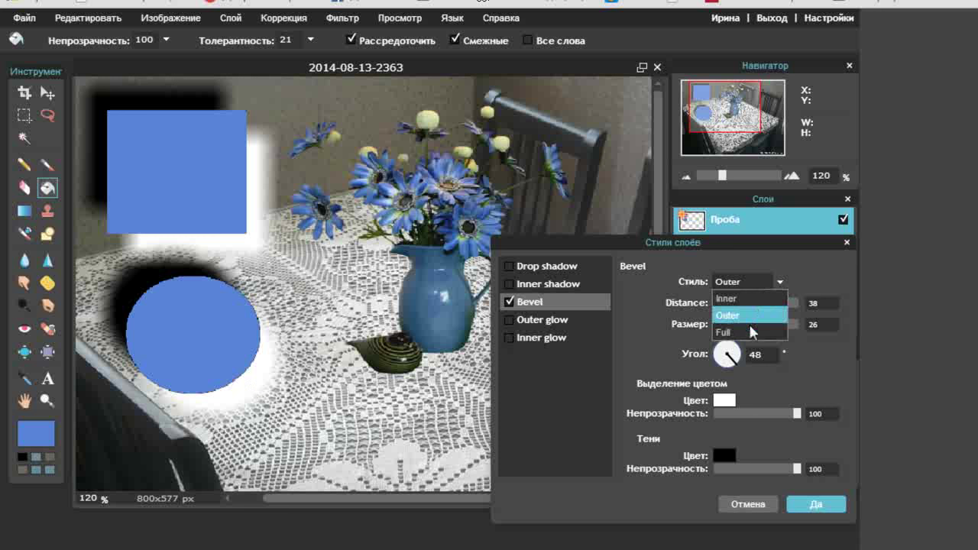
pyautogui.click(746, 328)
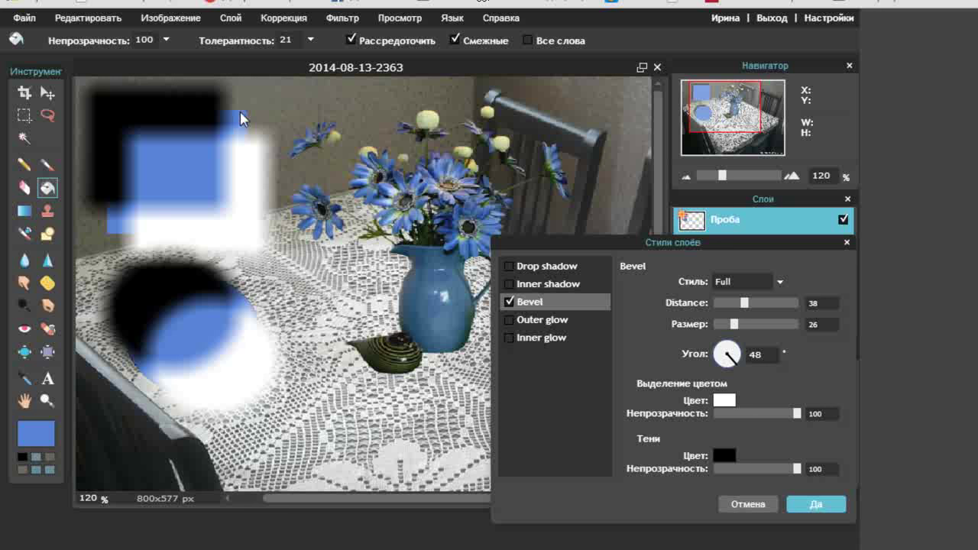
pyautogui.click(780, 281)
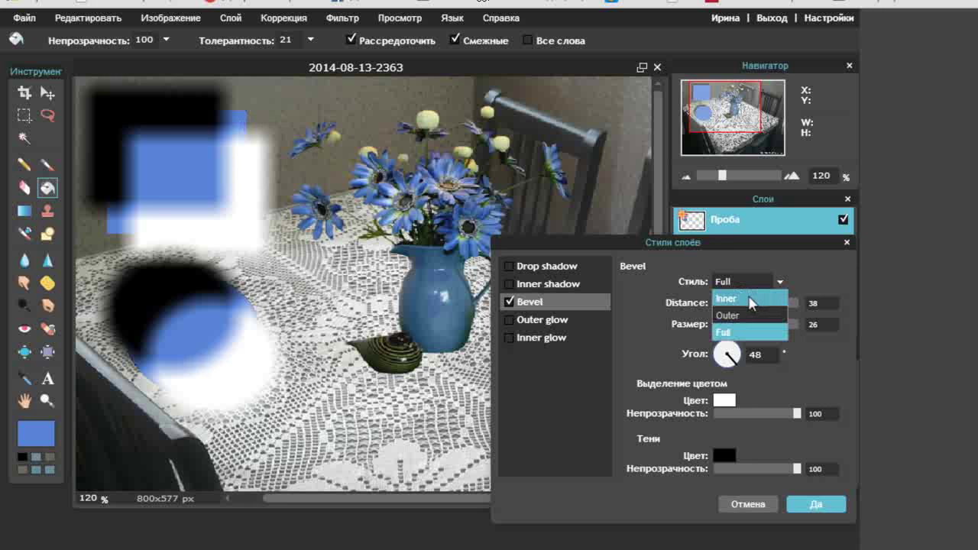
pyautogui.click(750, 298)
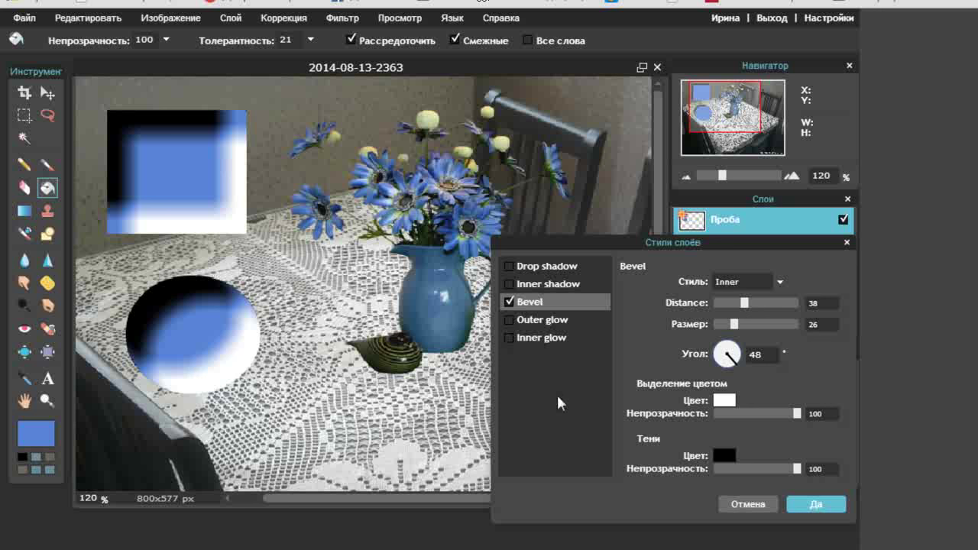
# - Replace Bevel with Outer glow on the Проба layer and set the glow's size to 40
pyautogui.click(509, 302)
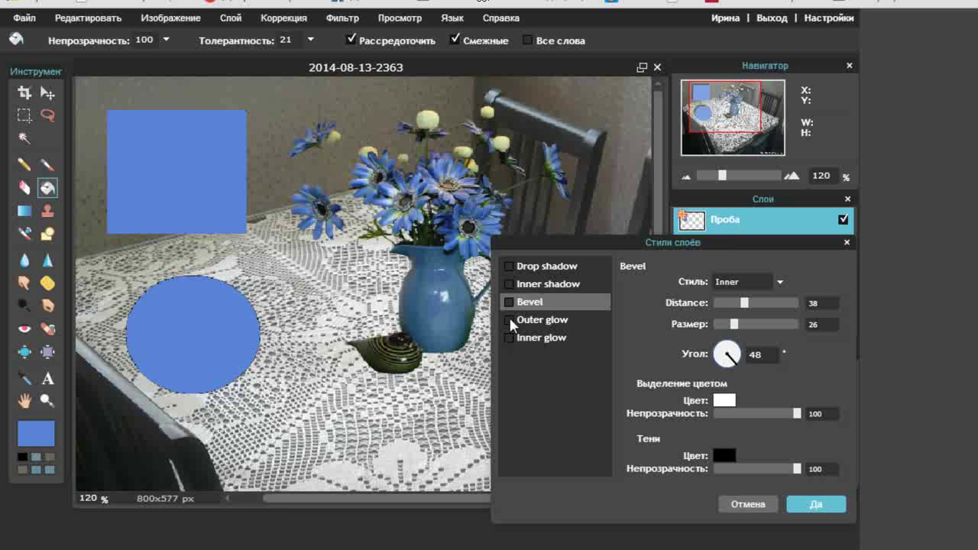
pyautogui.click(509, 320)
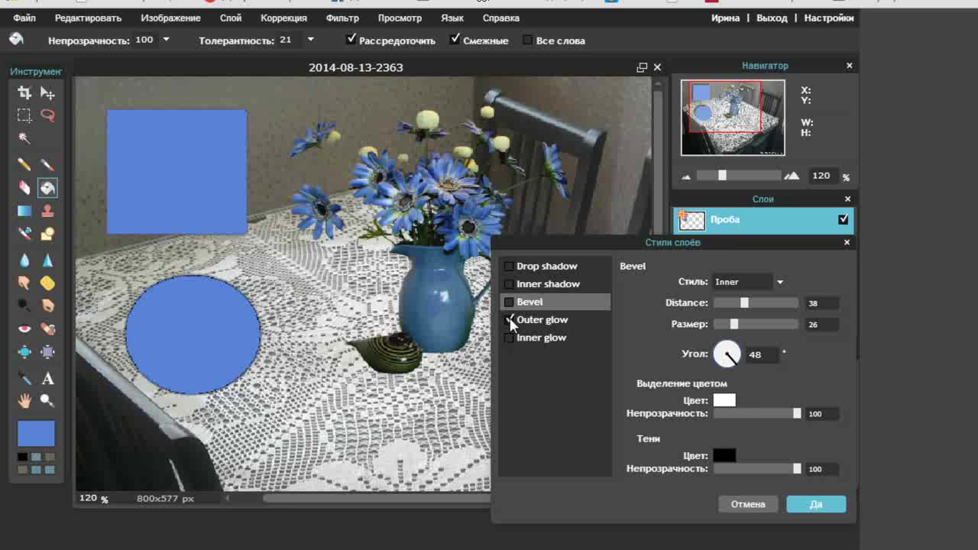
pyautogui.click(585, 329)
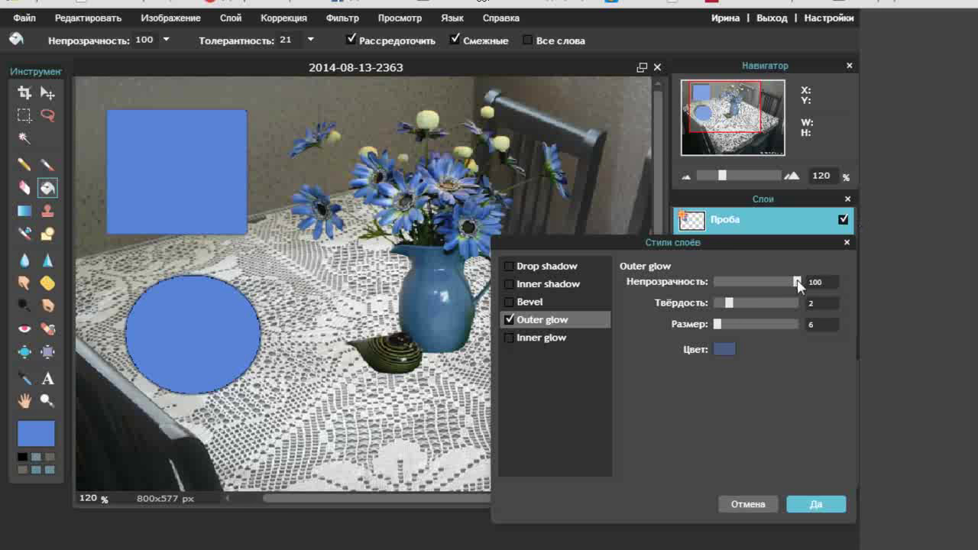
pyautogui.moveTo(716, 324); pyautogui.dragTo(747, 330)
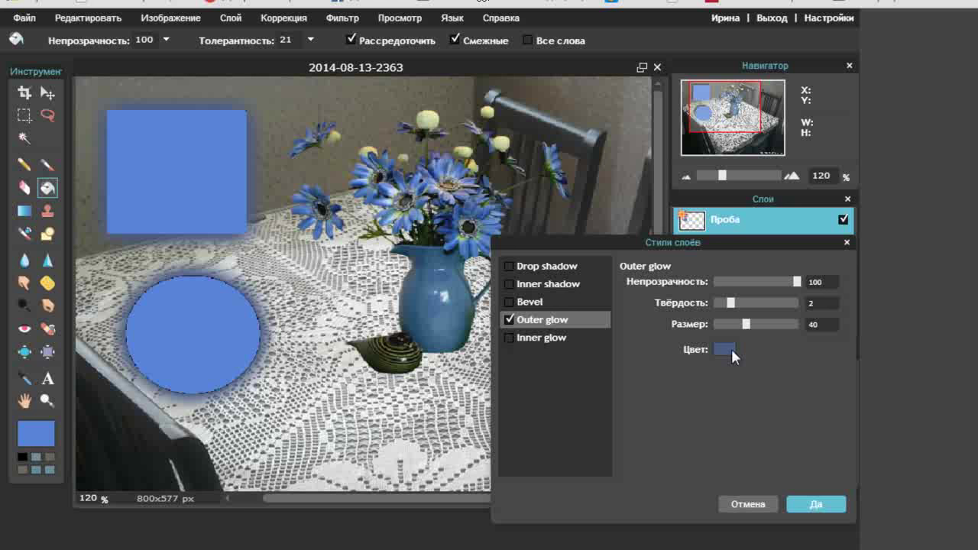
# - Change the outer glow's colour to the yellow ffff00
pyautogui.click(731, 350)
pyautogui.click(512, 349)
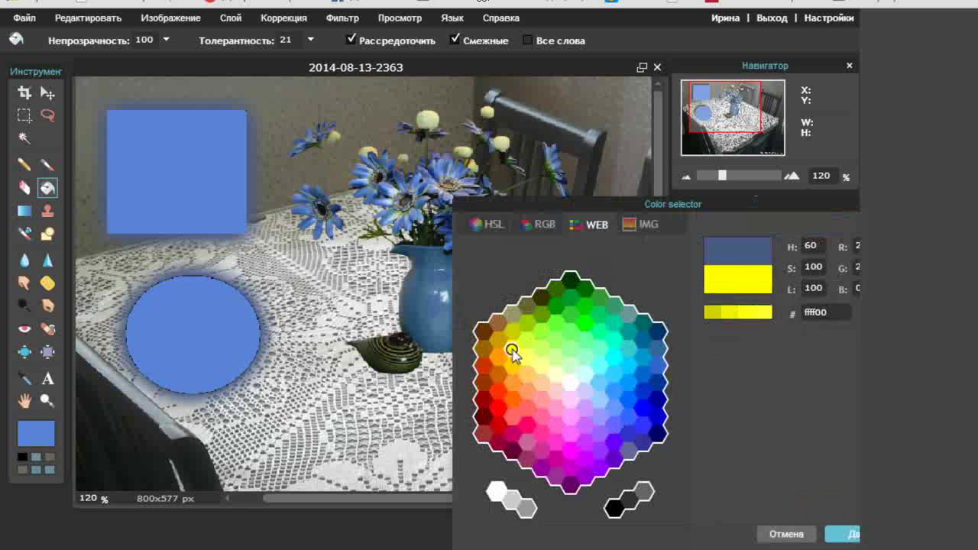
pyautogui.click(846, 536)
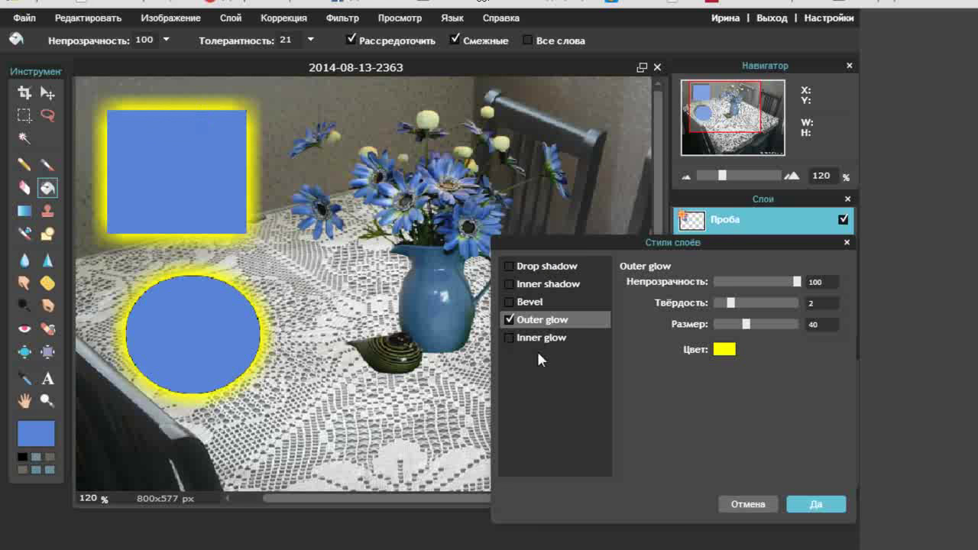
# - Change the outer glow's colour to the pale yellow ffff93
pyautogui.click(723, 350)
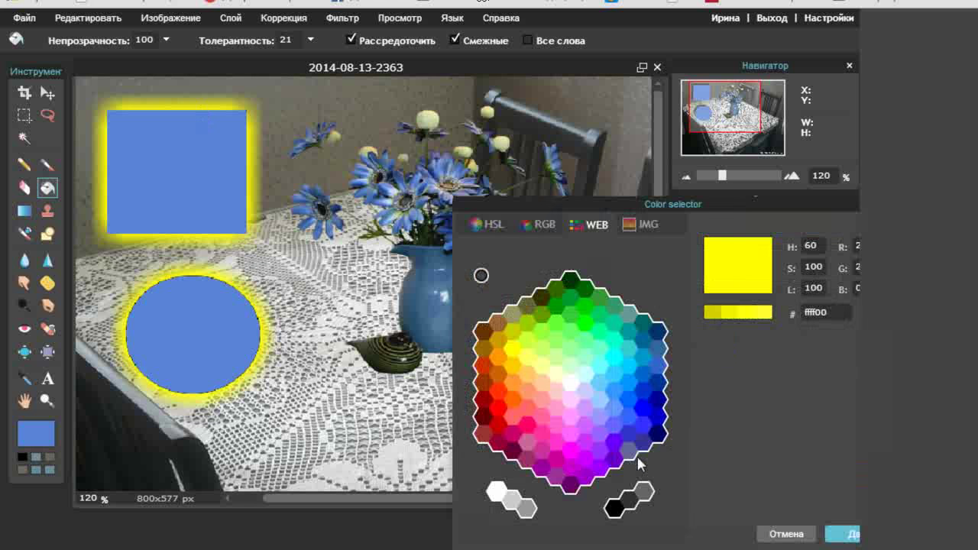
pyautogui.click(523, 361)
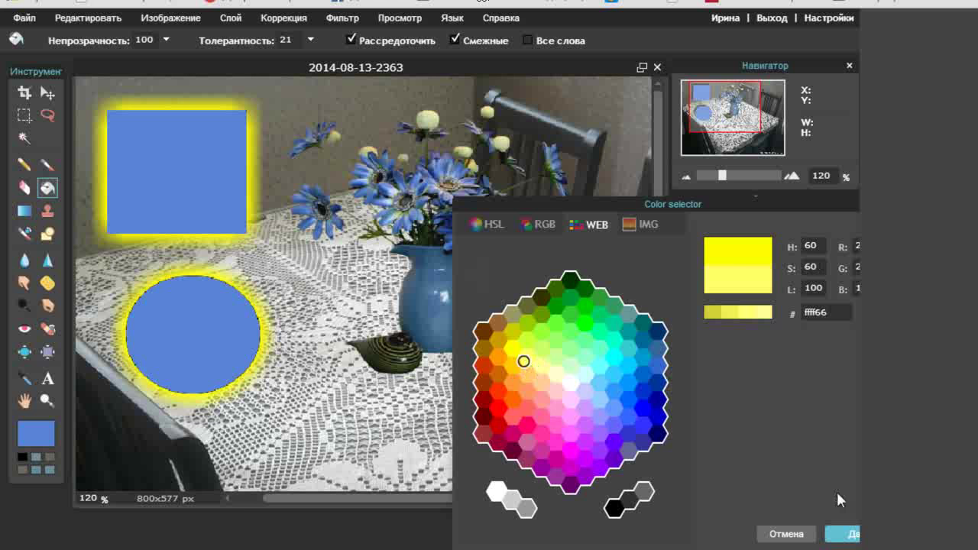
pyautogui.click(768, 314)
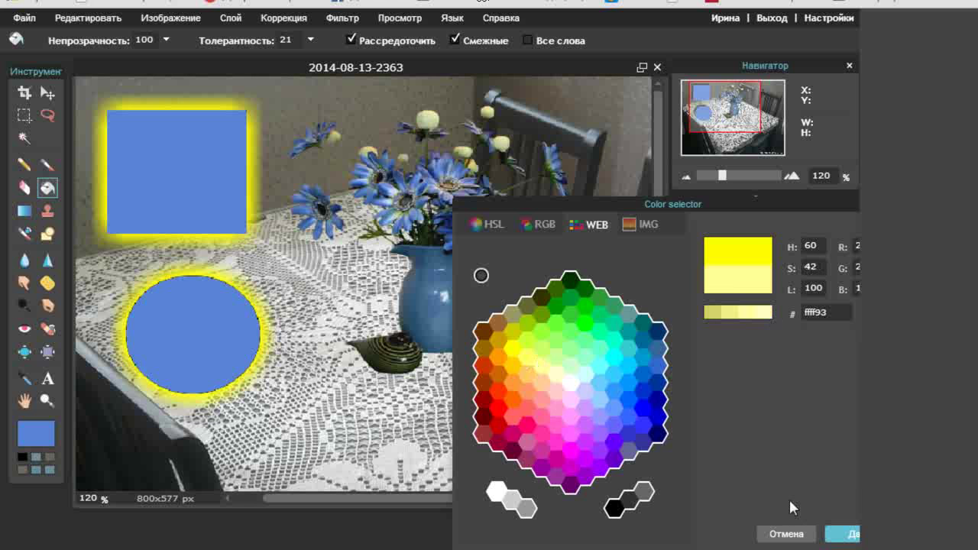
pyautogui.click(838, 534)
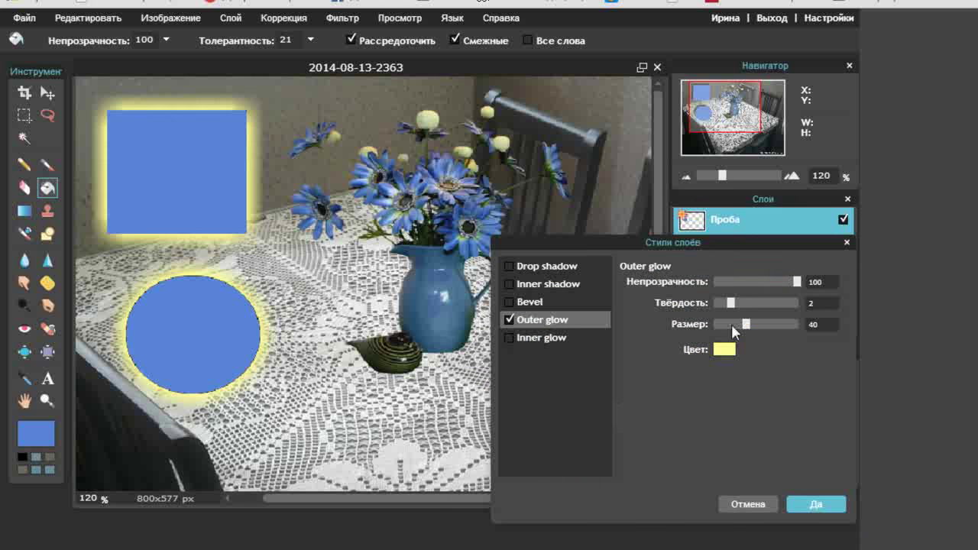
# - Reduce the outer glow to size 23 and opacity 28, trying hardness 10 before setting it to 3
pyautogui.moveTo(744, 327); pyautogui.dragTo(733, 327)
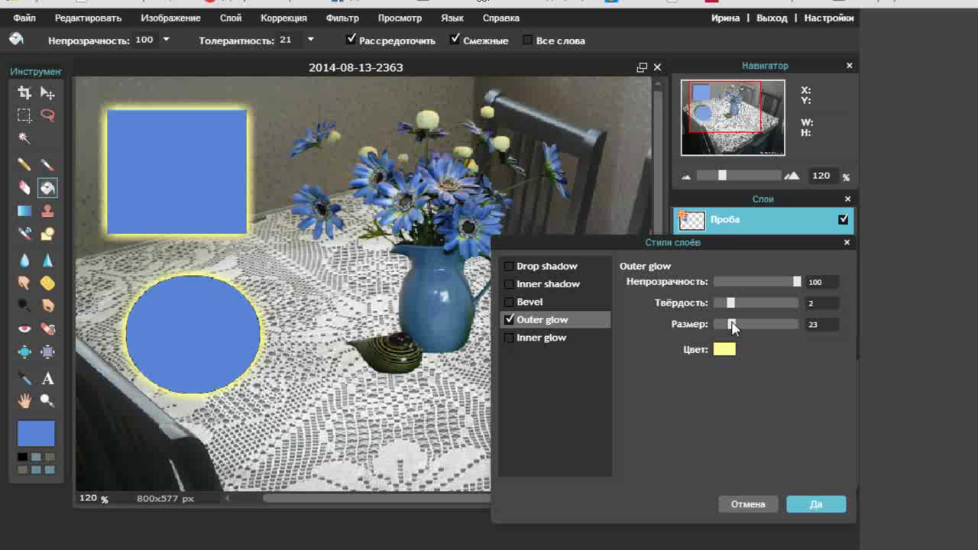
pyautogui.moveTo(731, 303); pyautogui.dragTo(792, 307)
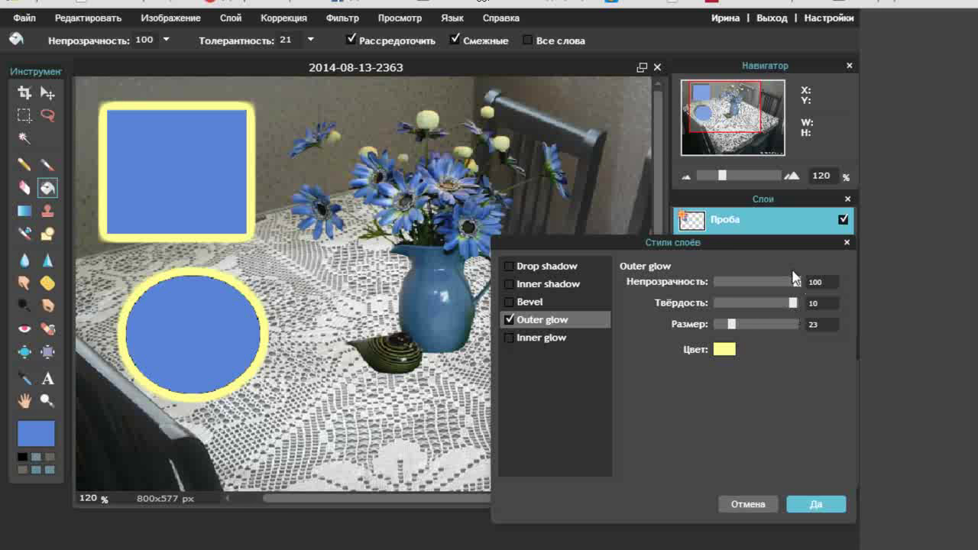
pyautogui.click(796, 283)
pyautogui.moveTo(797, 283); pyautogui.dragTo(739, 280)
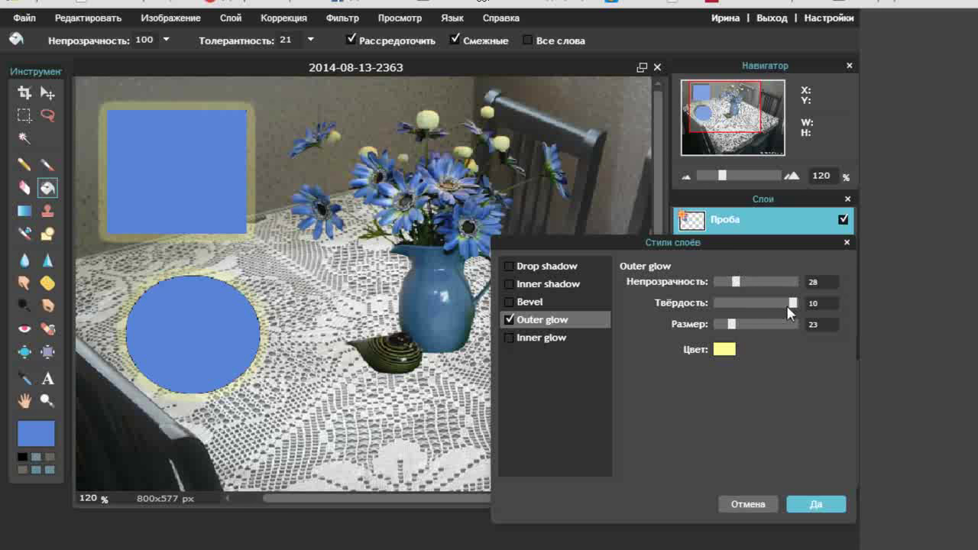
pyautogui.moveTo(790, 310); pyautogui.dragTo(735, 319)
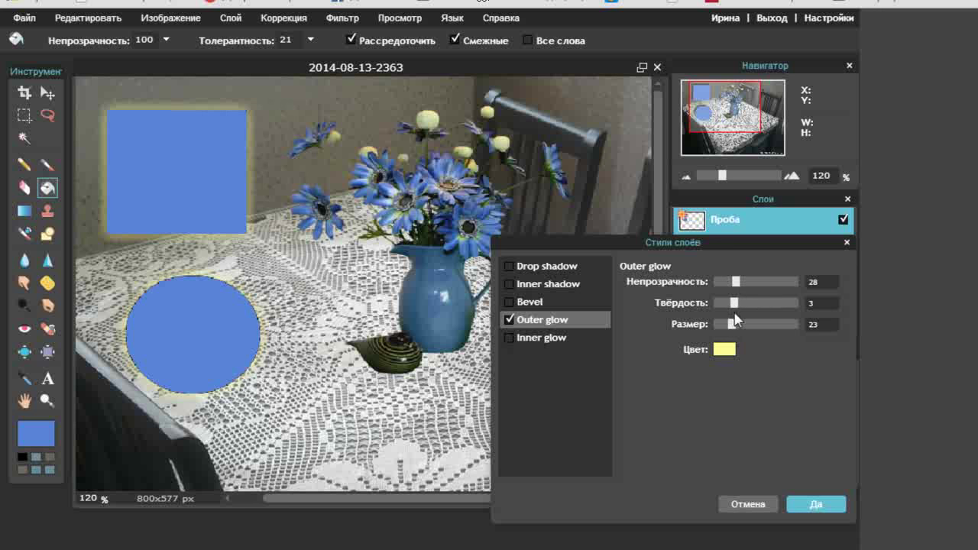
# - Replace Outer glow with Inner glow on the Проба layer and set the inner glow's size to 45
pyautogui.click(509, 320)
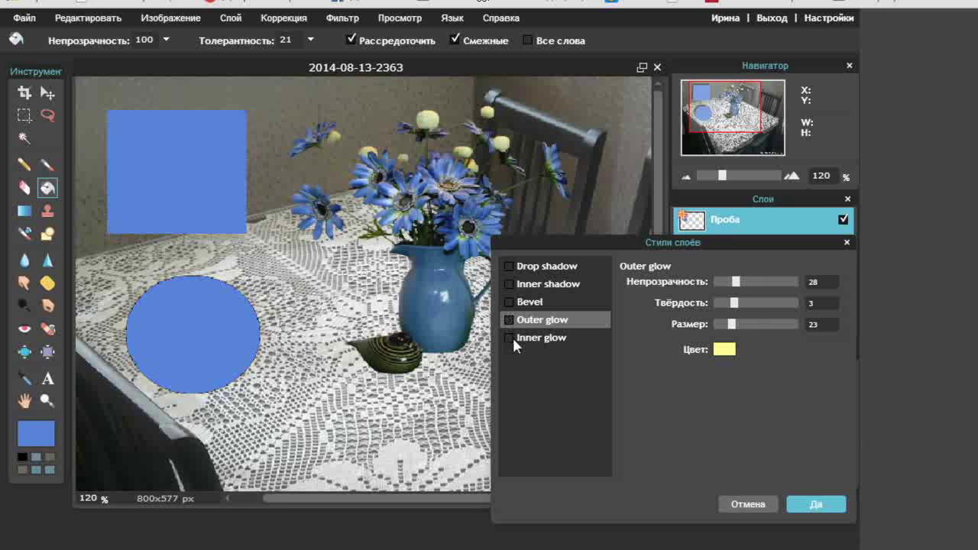
pyautogui.click(509, 337)
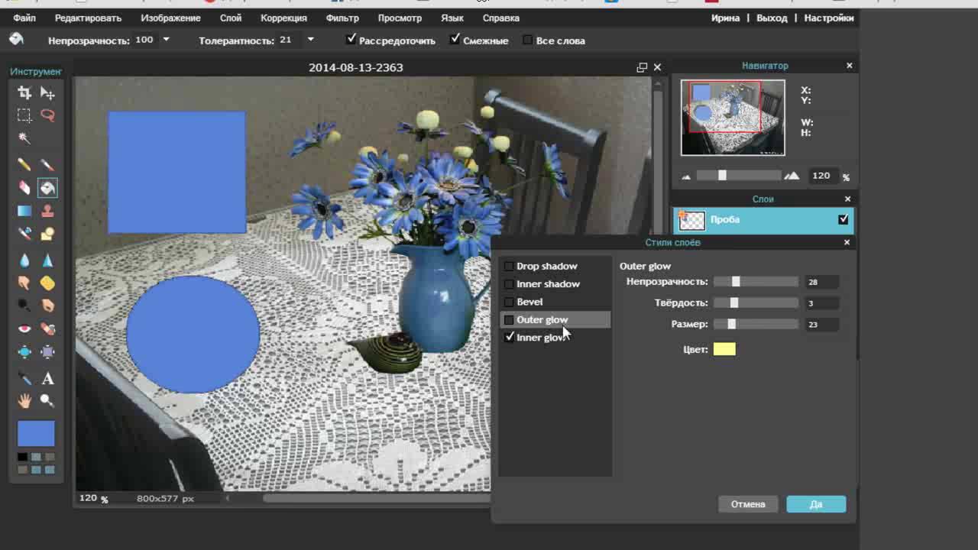
pyautogui.click(582, 338)
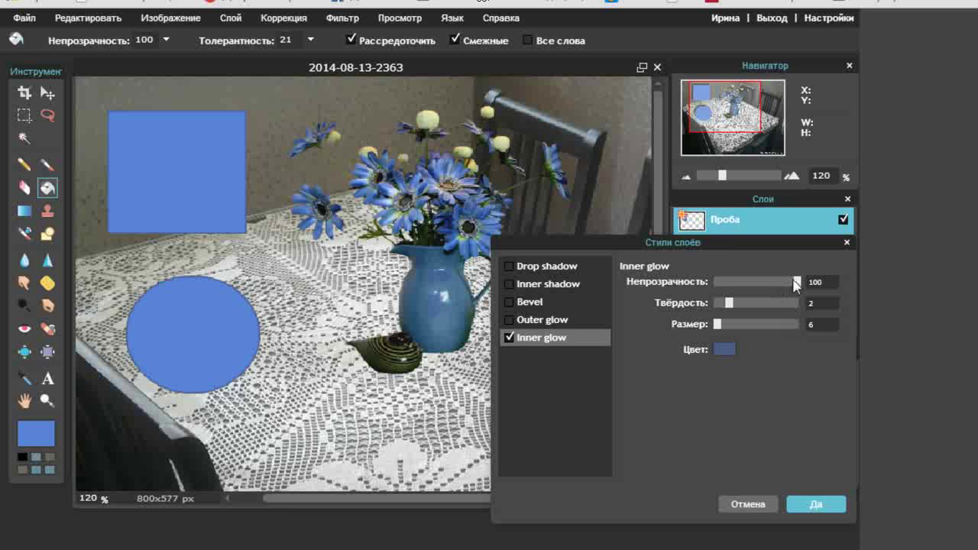
pyautogui.moveTo(718, 325); pyautogui.dragTo(744, 330)
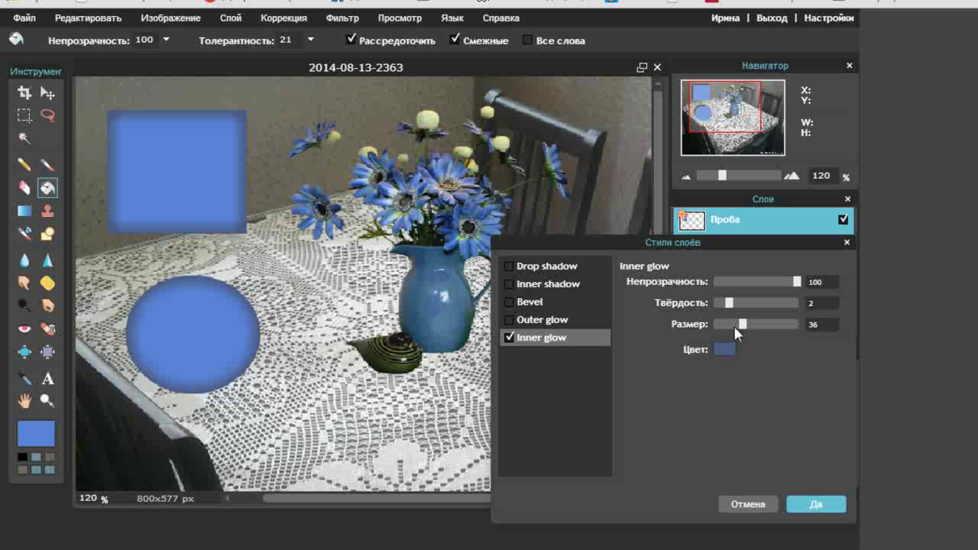
pyautogui.moveTo(743, 327); pyautogui.dragTo(752, 330)
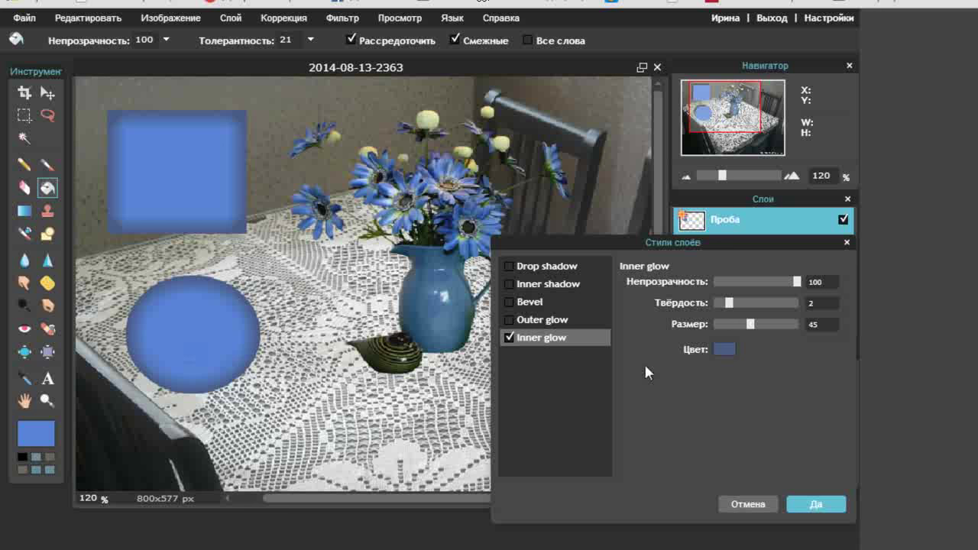
# - Change the inner glow's colour to the yellow ffff66, lower its opacity to 48 and apply the layer styles
pyautogui.click(722, 349)
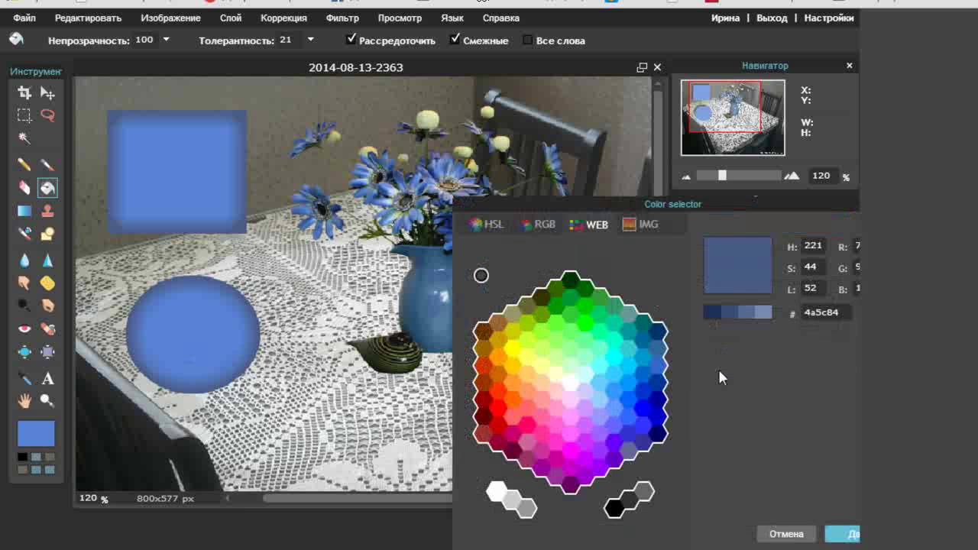
pyautogui.click(526, 356)
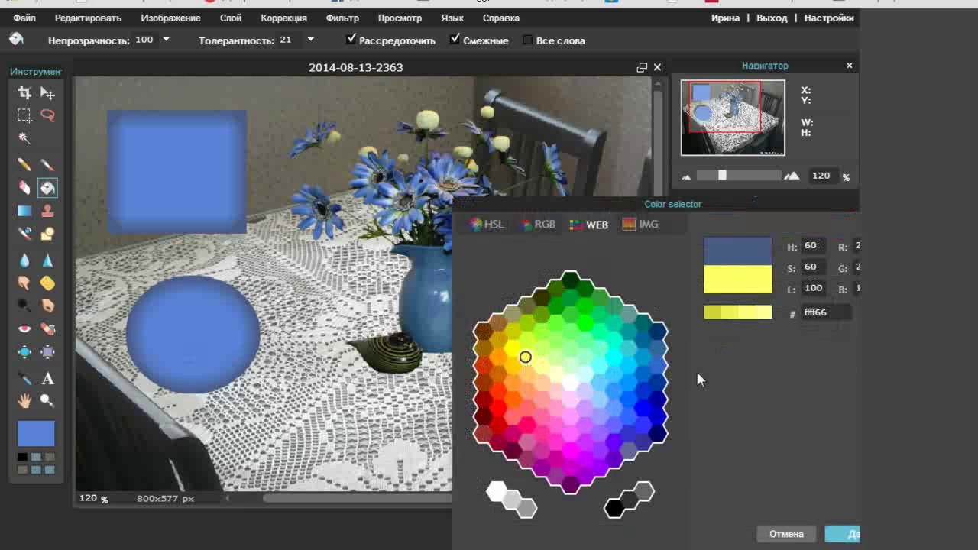
pyautogui.click(834, 535)
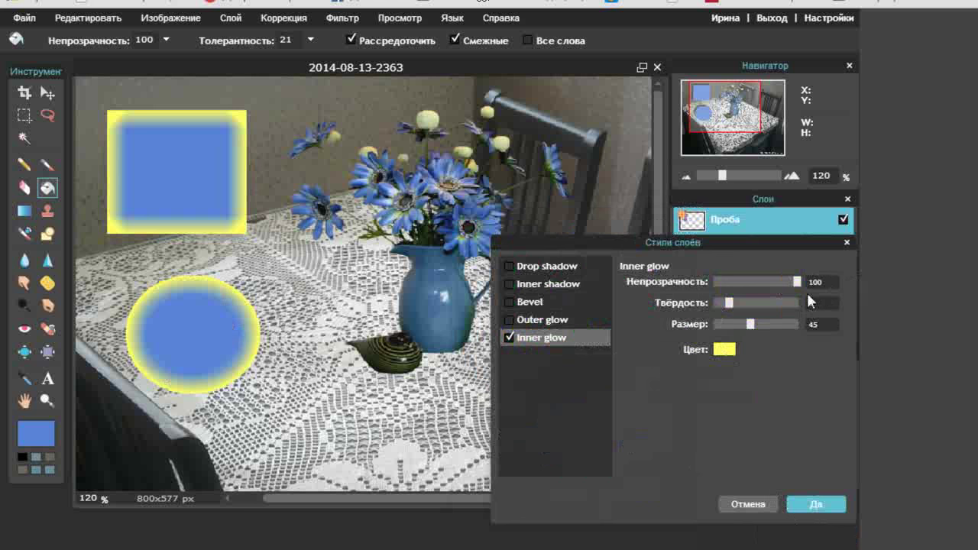
pyautogui.moveTo(801, 284); pyautogui.dragTo(754, 285)
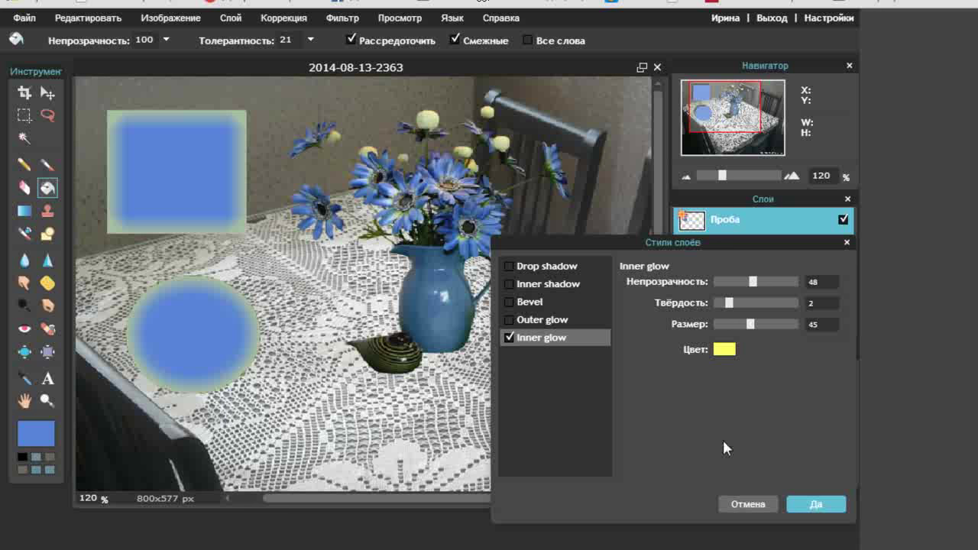
pyautogui.click(814, 505)
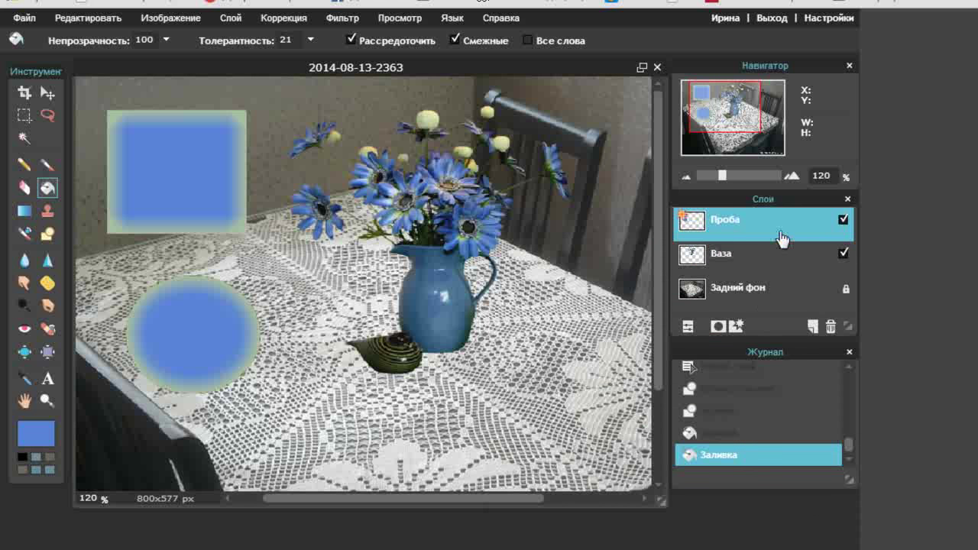
# - Delete the Проба layer and move the vase with flowers on the Ваза layer a short way left across the table
pyautogui.click(830, 326)
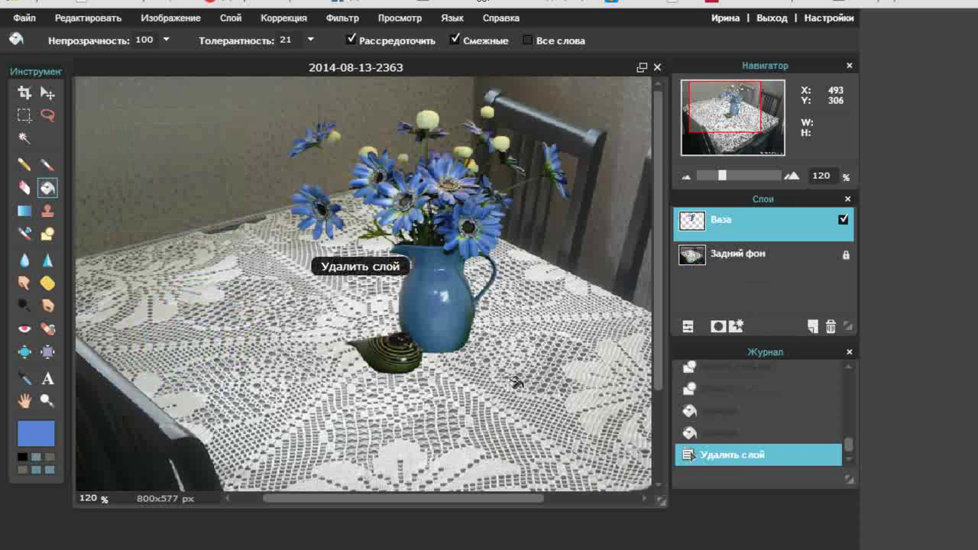
pyautogui.click(48, 91)
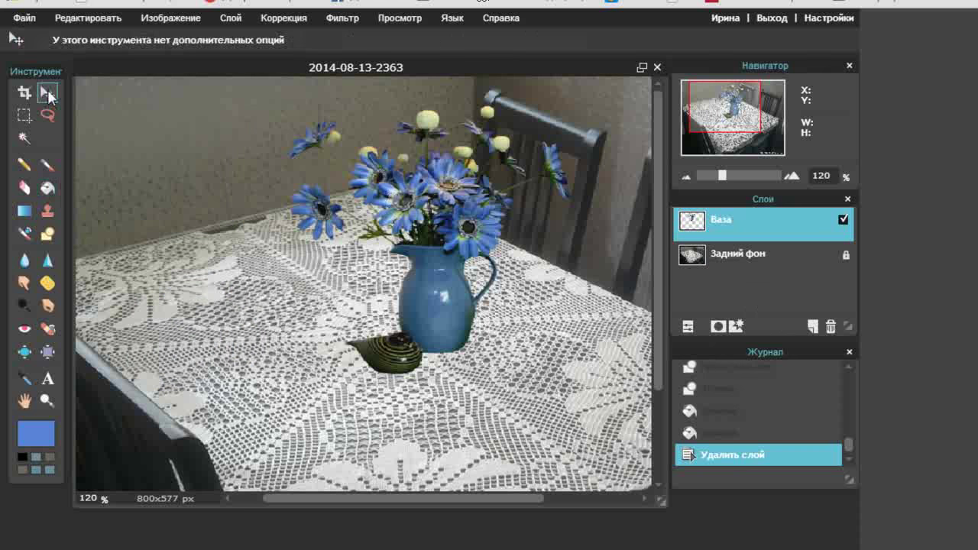
pyautogui.moveTo(455, 302); pyautogui.dragTo(395, 304)
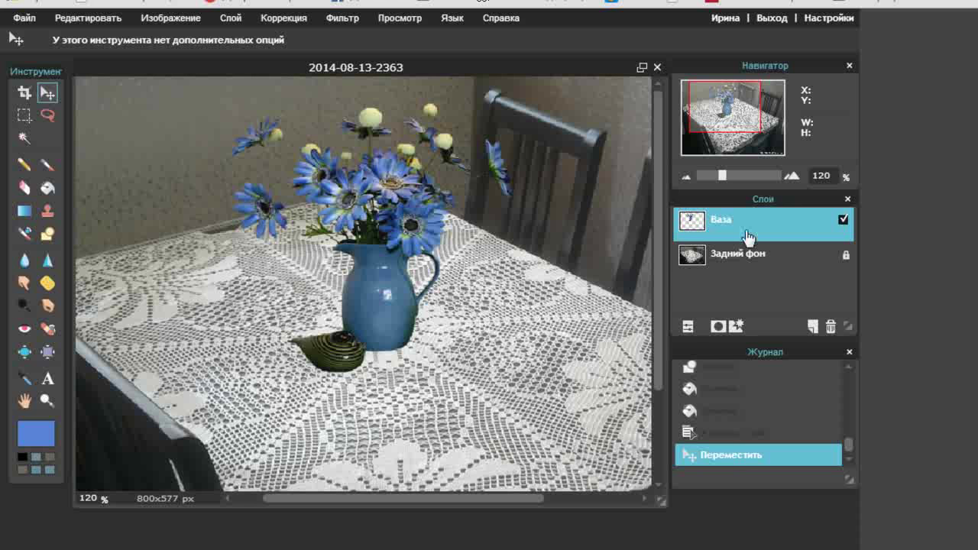
# - Apply a drop shadow to the Ваза layer with opacity 41, distance 8 and angle 20°
pyautogui.click(734, 326)
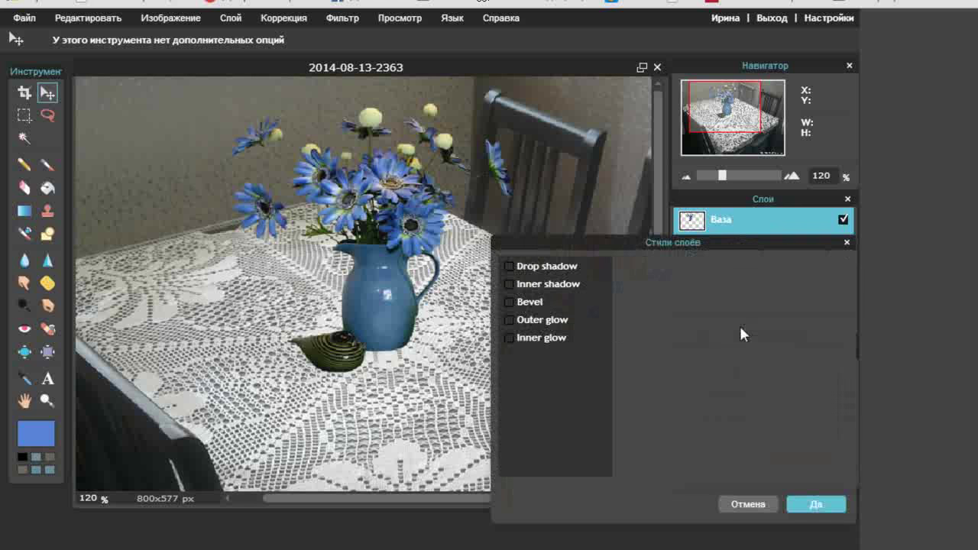
pyautogui.click(507, 266)
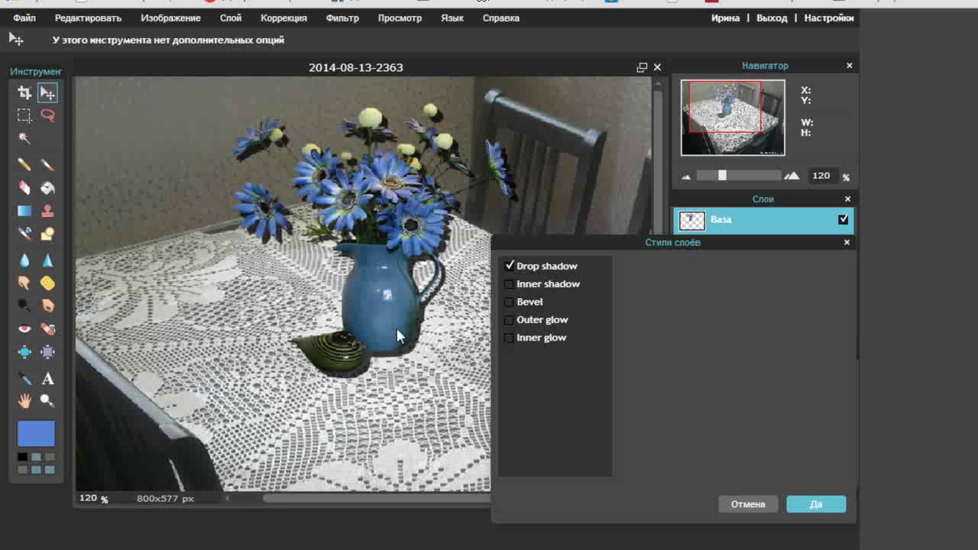
pyautogui.click(572, 268)
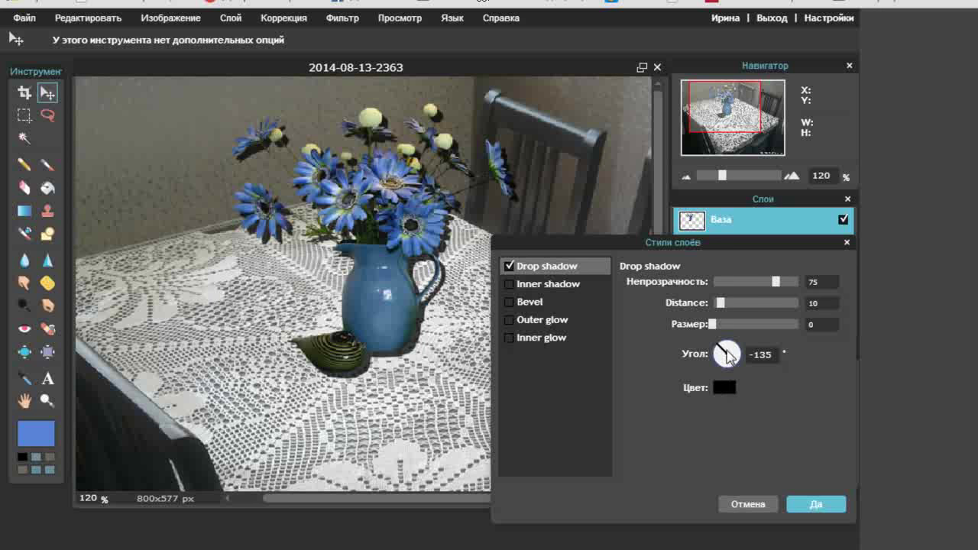
pyautogui.moveTo(722, 346); pyautogui.dragTo(755, 369)
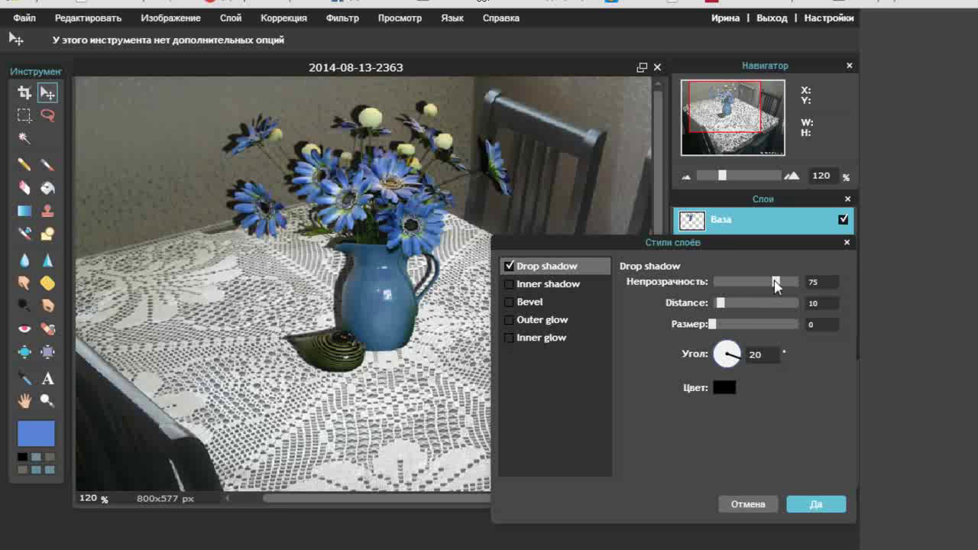
pyautogui.moveTo(776, 282); pyautogui.dragTo(747, 285)
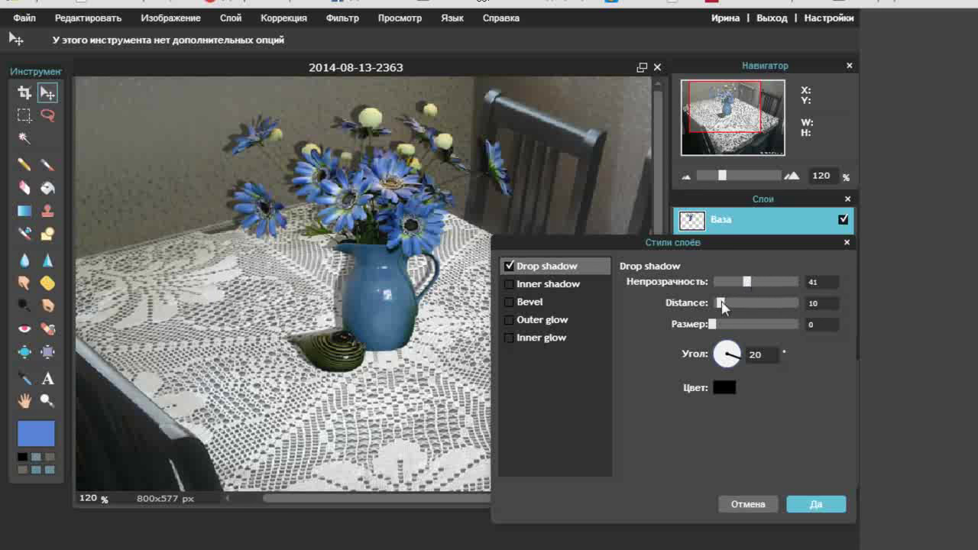
pyautogui.moveTo(723, 306); pyautogui.dragTo(718, 307)
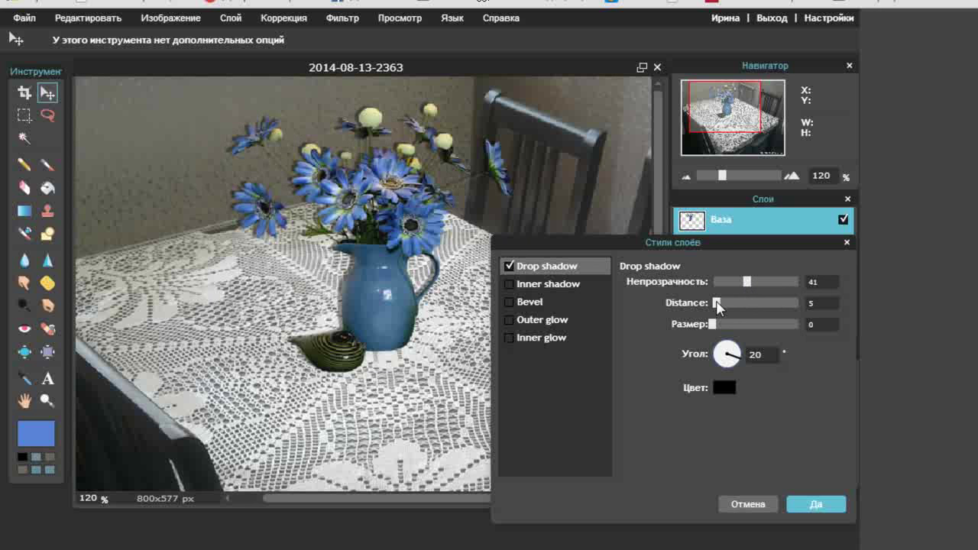
pyautogui.moveTo(717, 304); pyautogui.dragTo(720, 306)
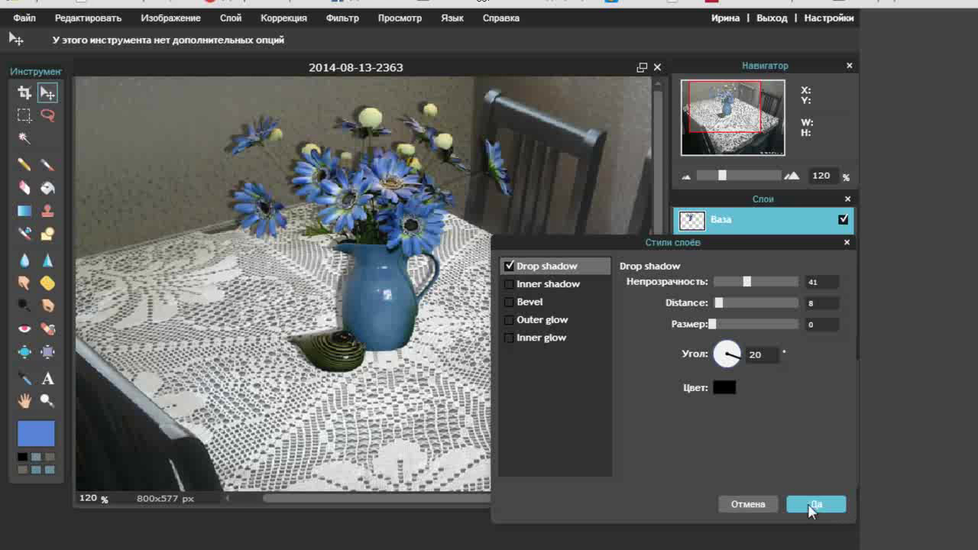
pyautogui.click(813, 506)
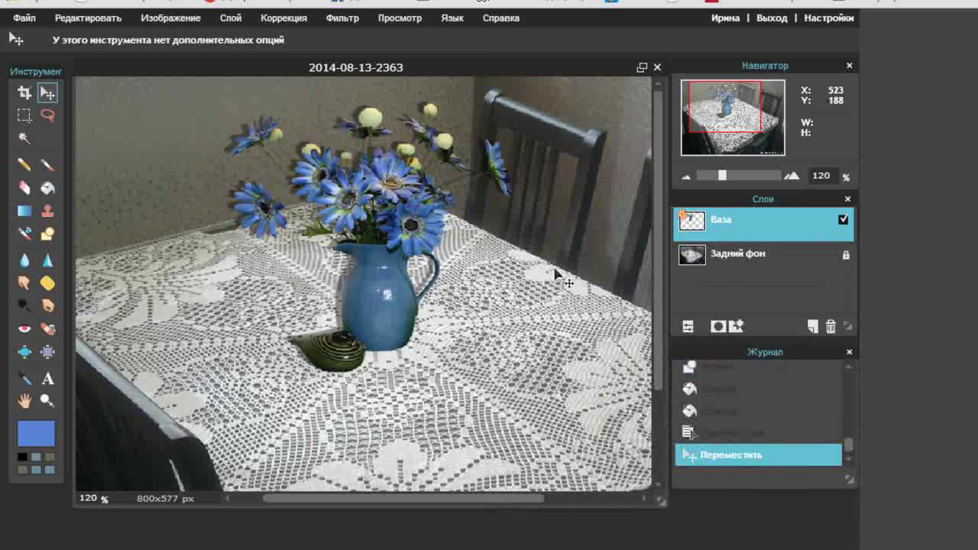
# - Add an inner shadow with opacity 47 and distance 6 to the Ваза layer and apply the layer styles
pyautogui.click(735, 326)
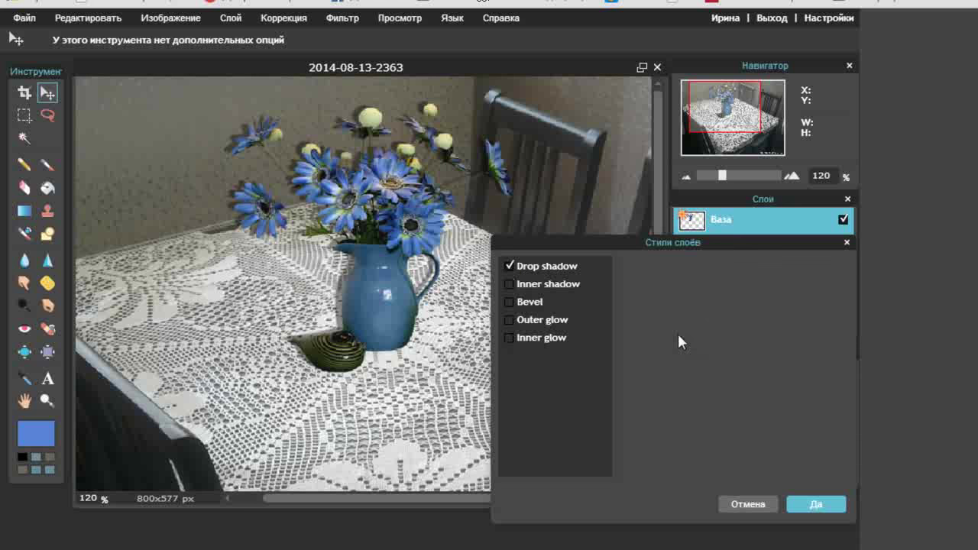
pyautogui.click(509, 284)
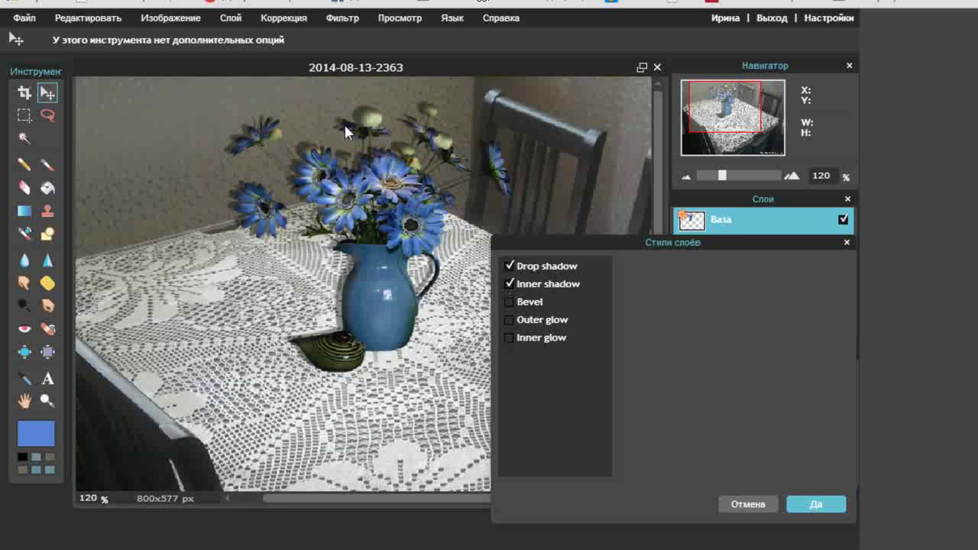
pyautogui.click(510, 283)
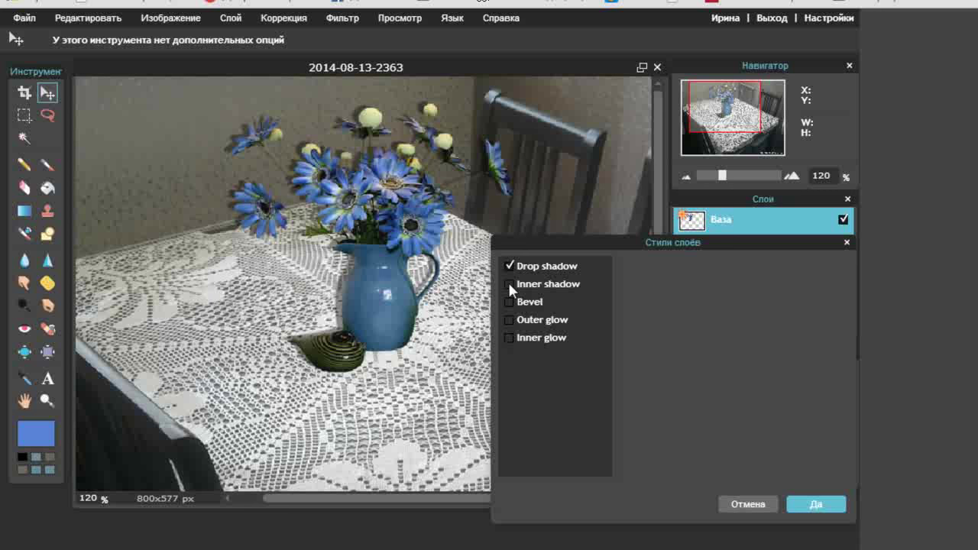
pyautogui.click(509, 284)
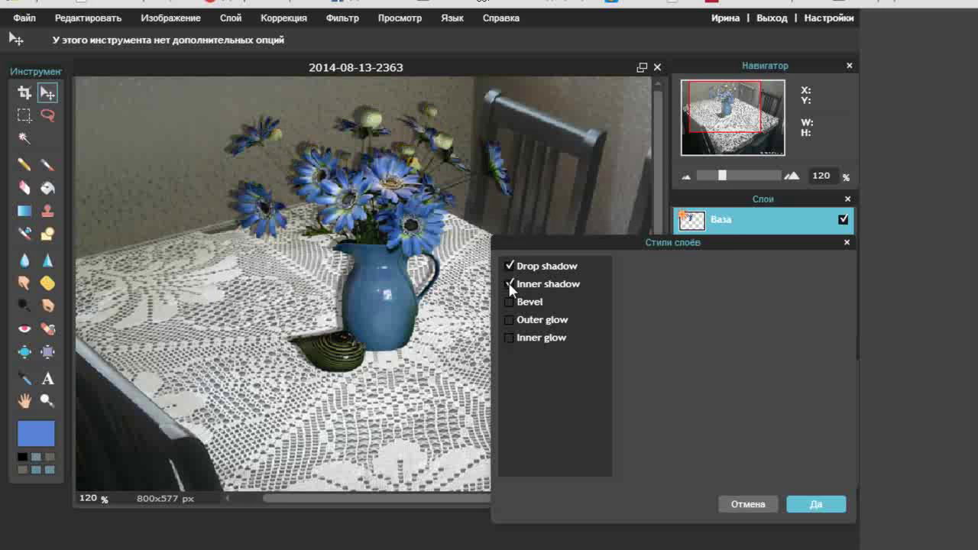
pyautogui.click(584, 284)
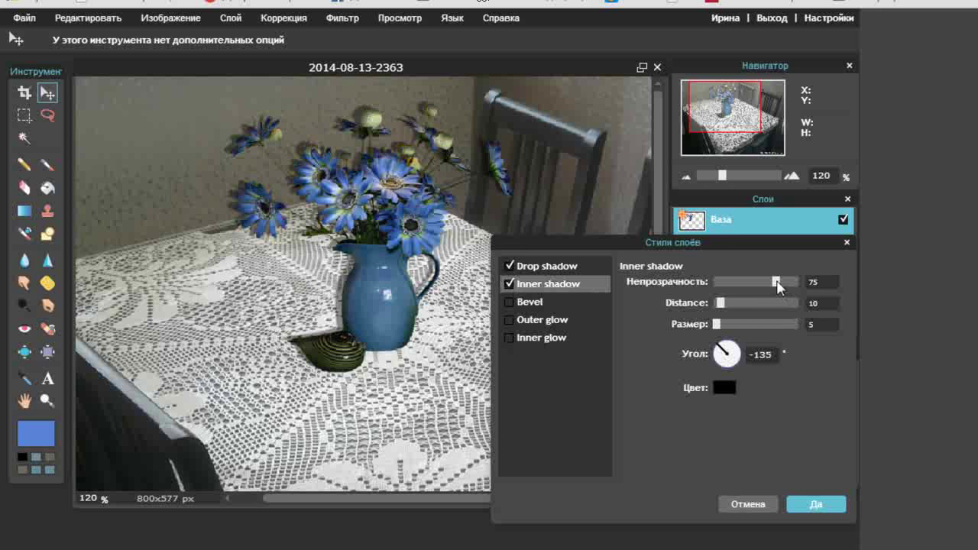
pyautogui.moveTo(778, 283); pyautogui.dragTo(718, 306)
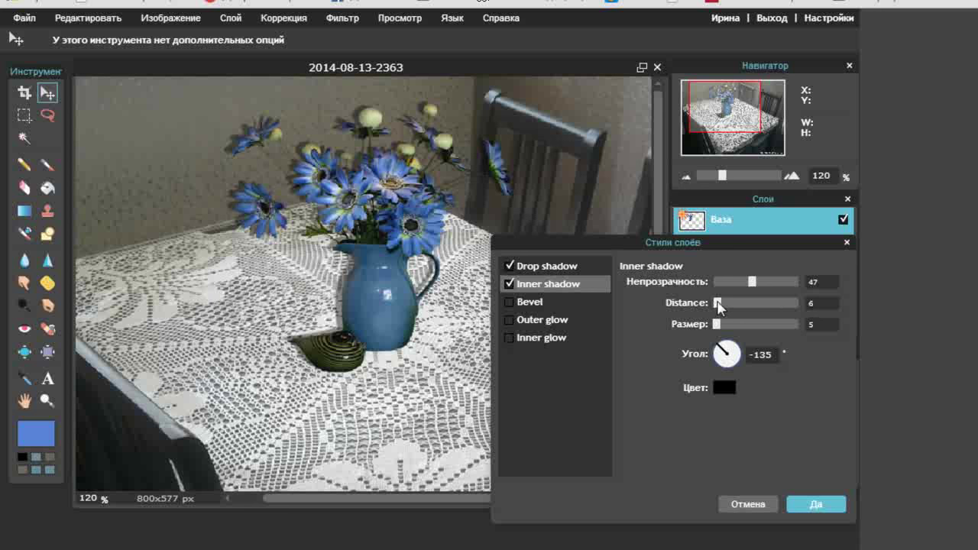
pyautogui.moveTo(717, 324); pyautogui.dragTo(717, 325)
pyautogui.click(806, 507)
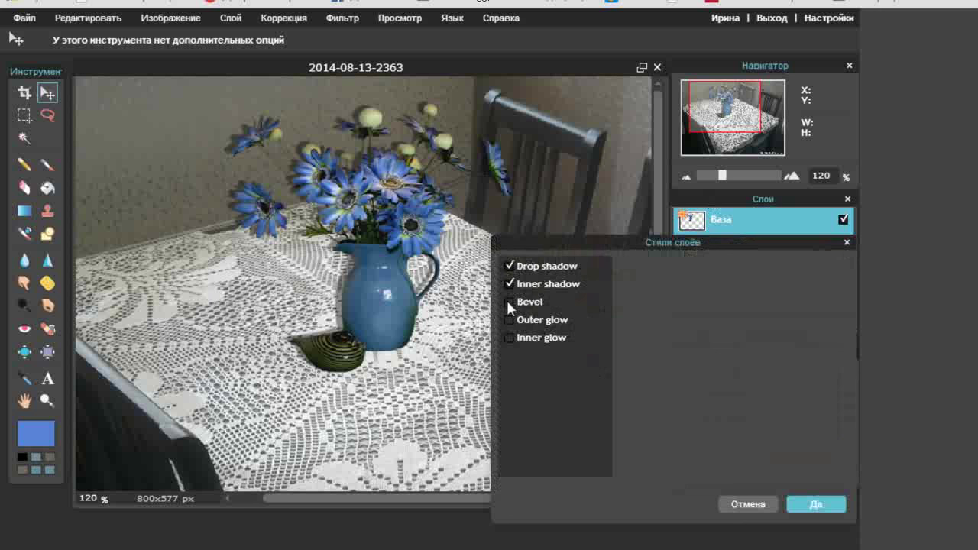
# - Try a bevel with highlight colour 0f75a8 on the Ваза layer and switch the bevel off again
pyautogui.click(508, 302)
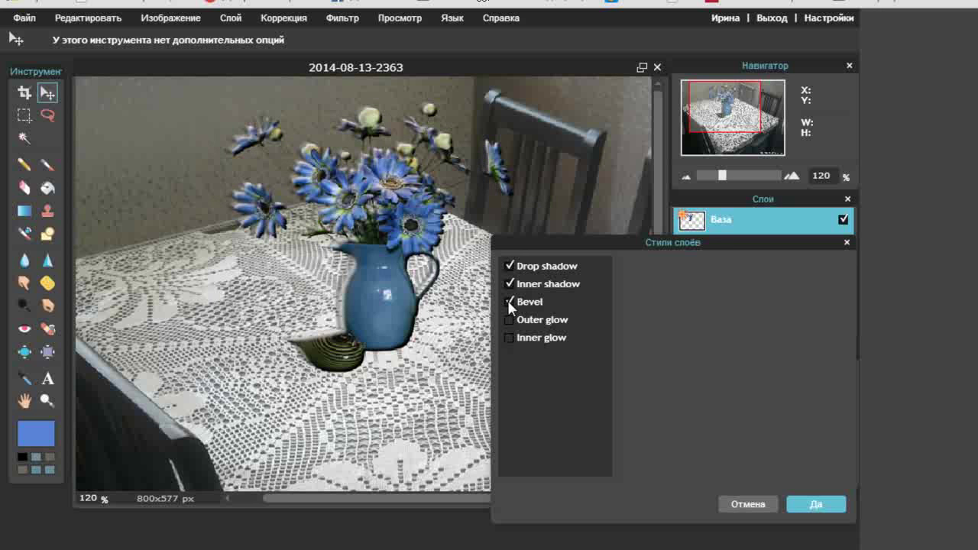
pyautogui.click(580, 301)
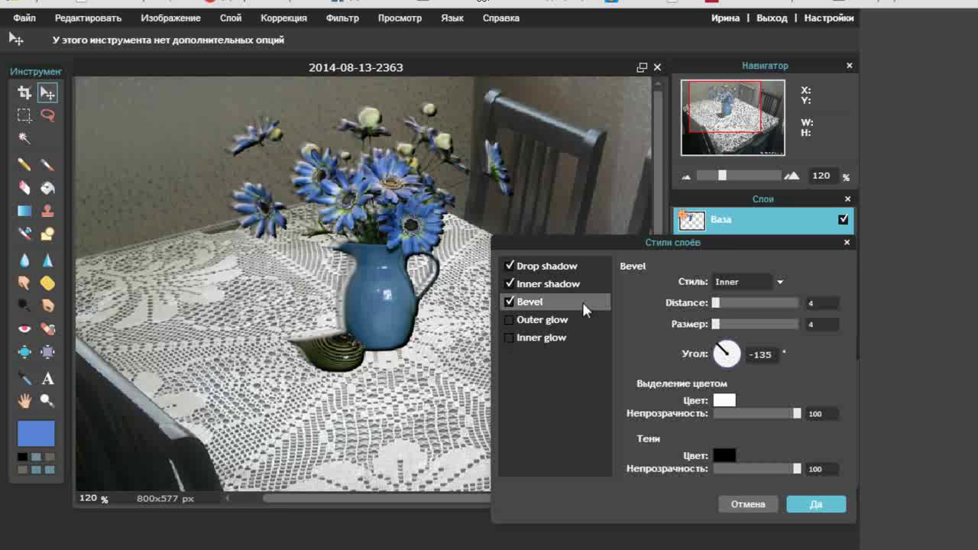
pyautogui.click(723, 400)
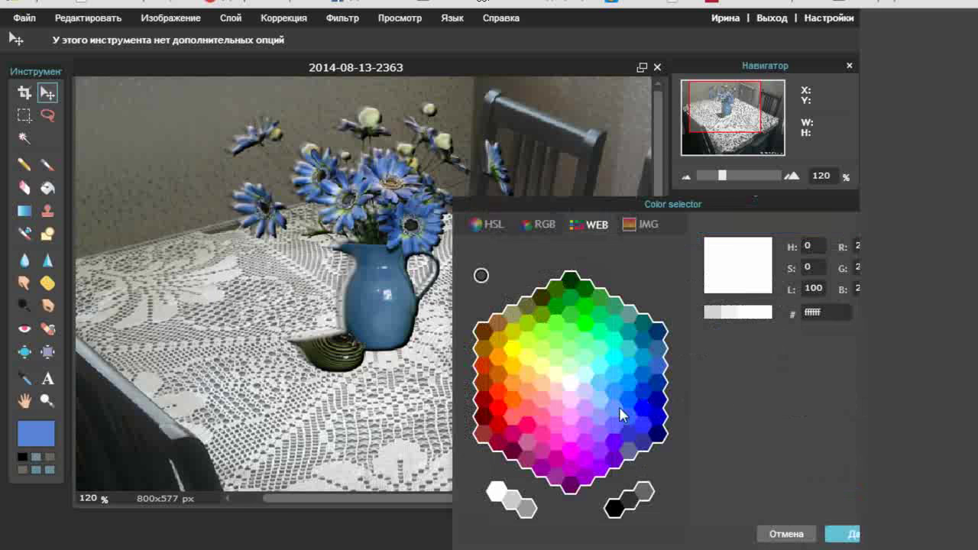
pyautogui.click(643, 337)
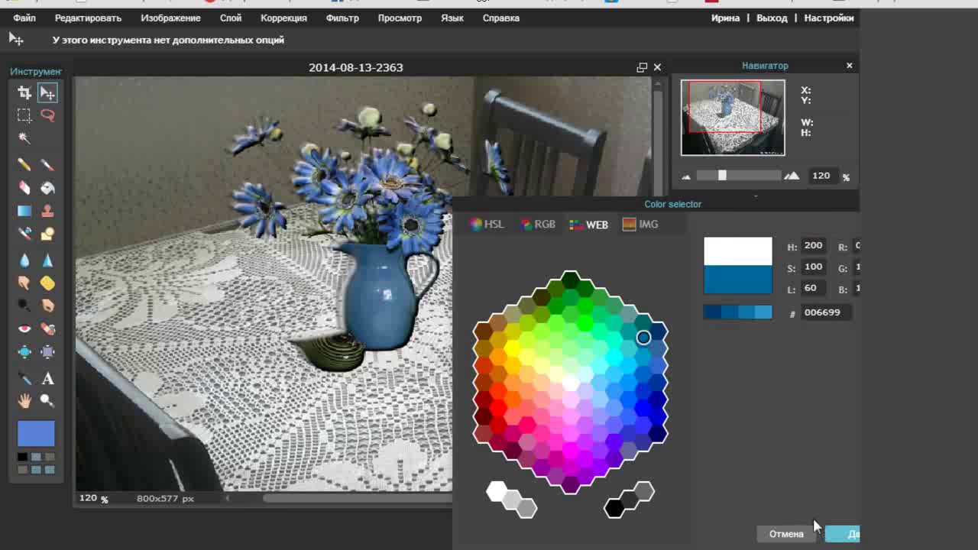
pyautogui.click(746, 311)
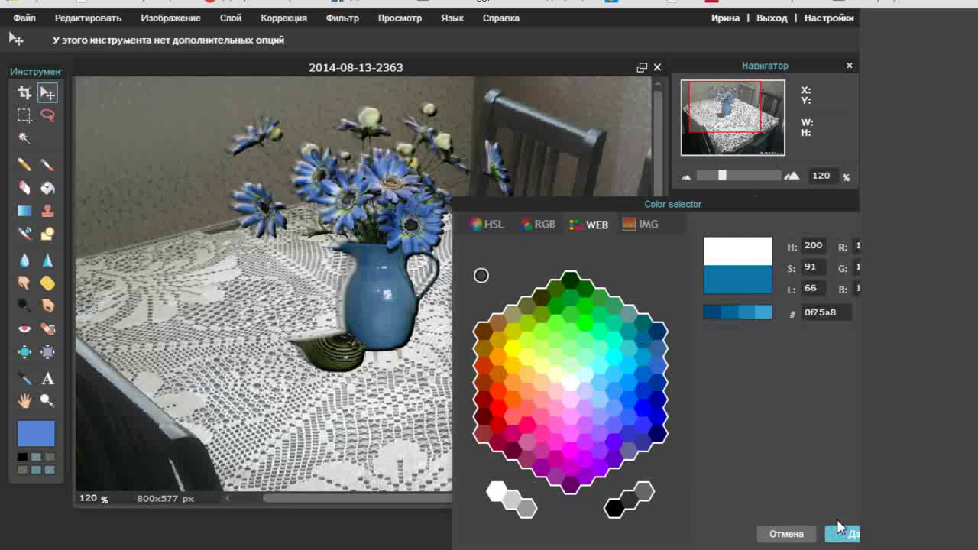
pyautogui.click(843, 533)
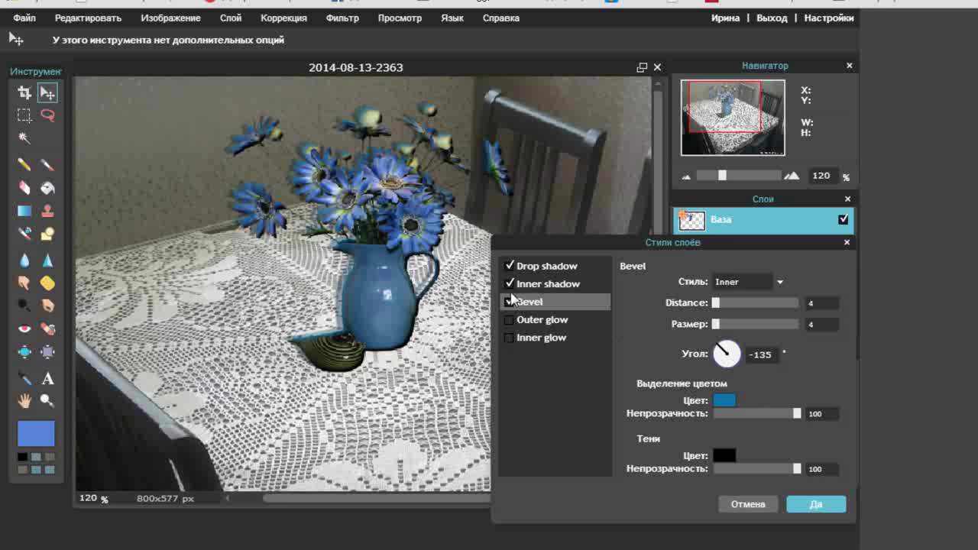
pyautogui.click(509, 302)
pyautogui.click(511, 303)
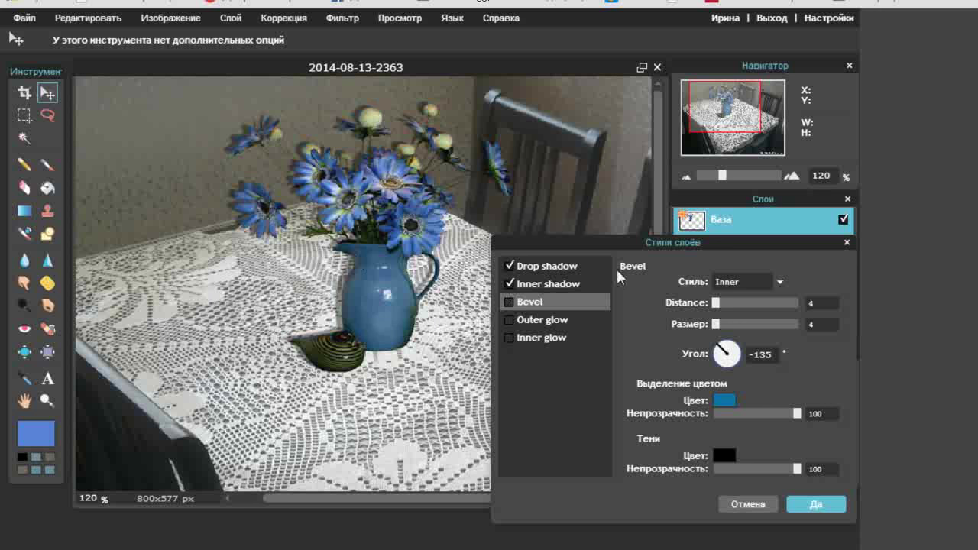
# - Turn on Outer glow for the Ваза layer and change its colour to the pale yellow f0f08a
pyautogui.click(508, 320)
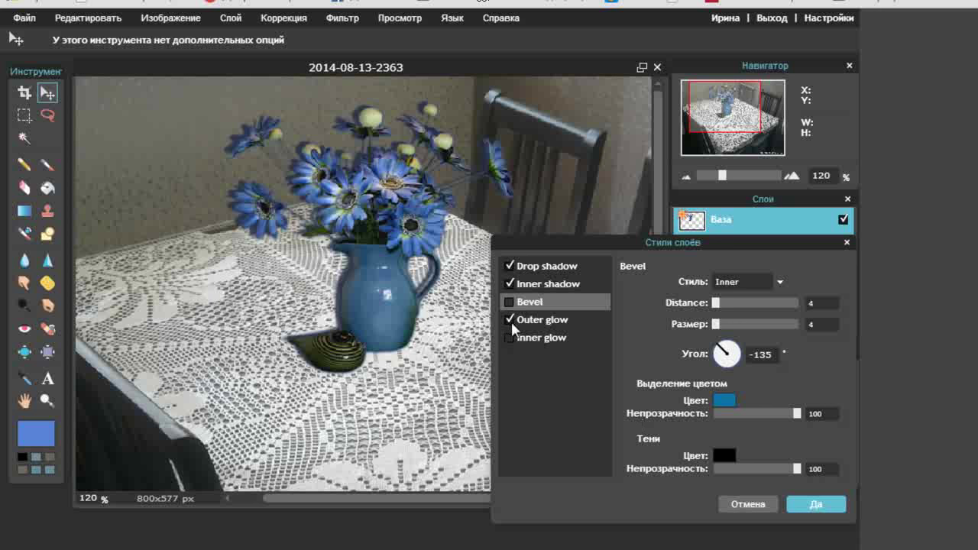
pyautogui.click(592, 327)
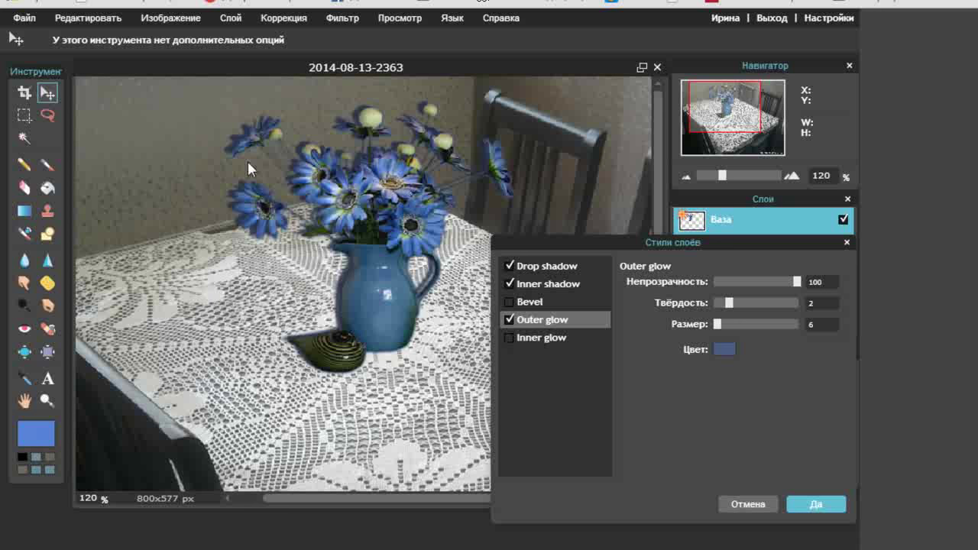
pyautogui.click(724, 349)
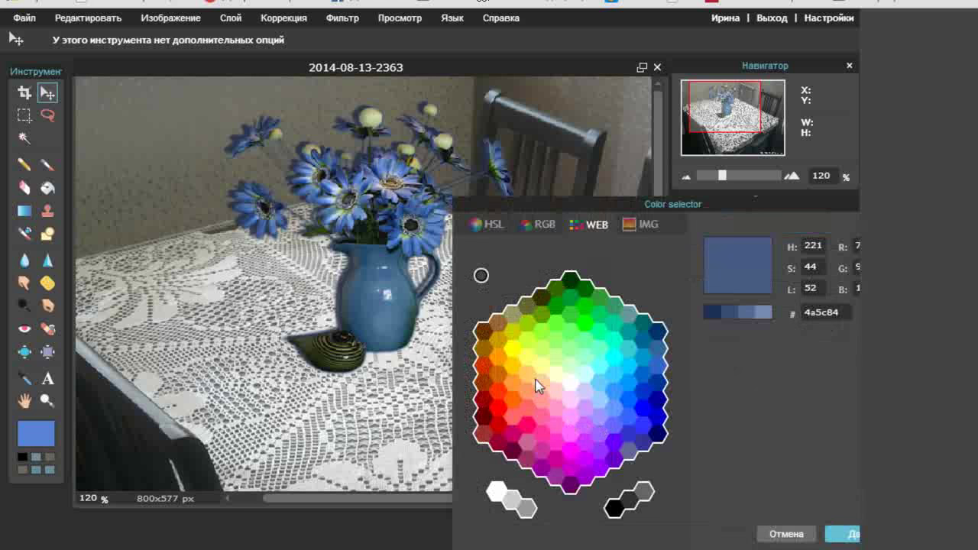
pyautogui.click(542, 368)
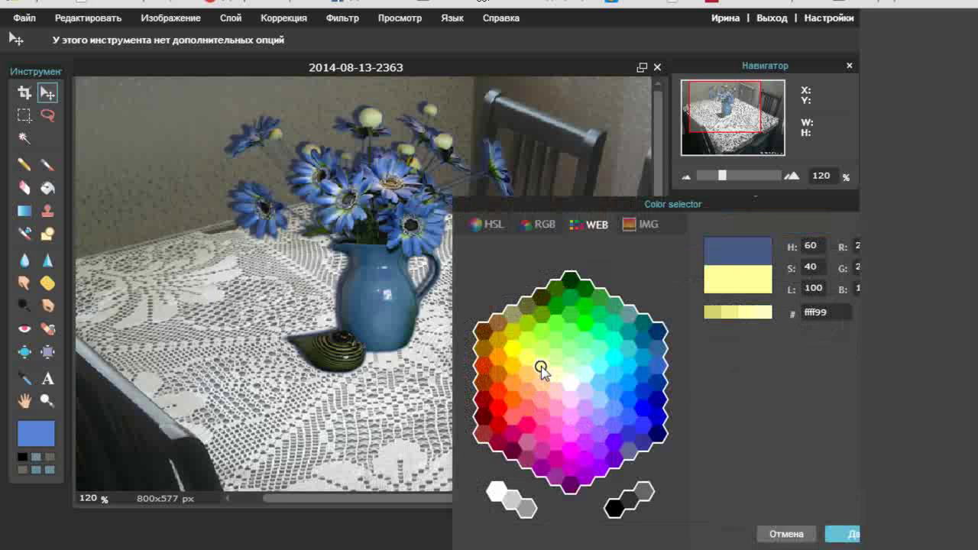
pyautogui.click(732, 317)
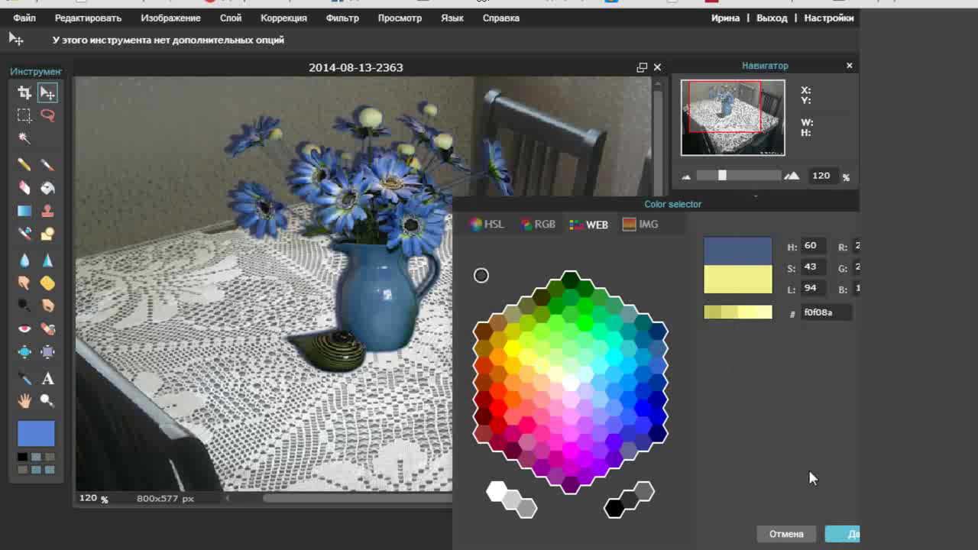
pyautogui.click(848, 539)
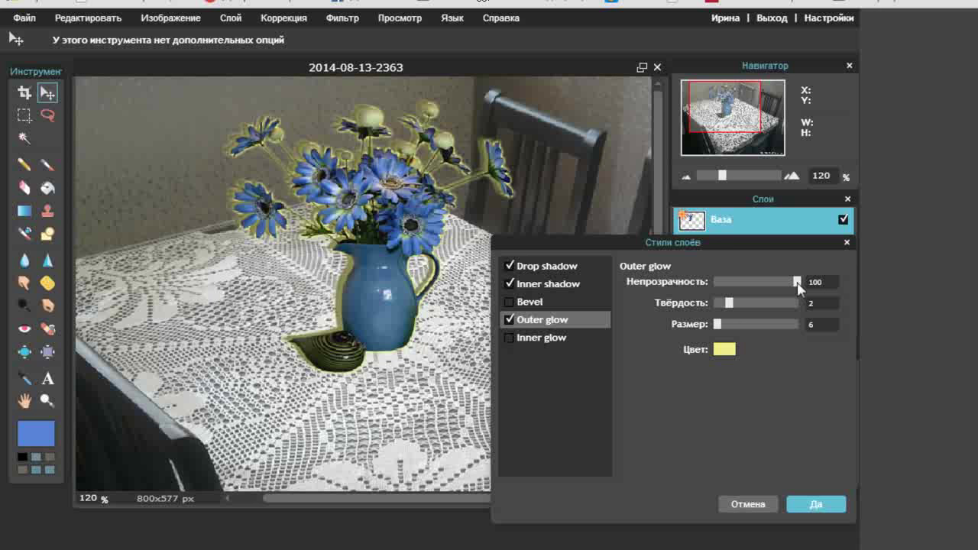
# - Set the outer glow's opacity to 35, hardness to 2 and size to 16, and apply the layer styles
pyautogui.moveTo(798, 286); pyautogui.dragTo(743, 283)
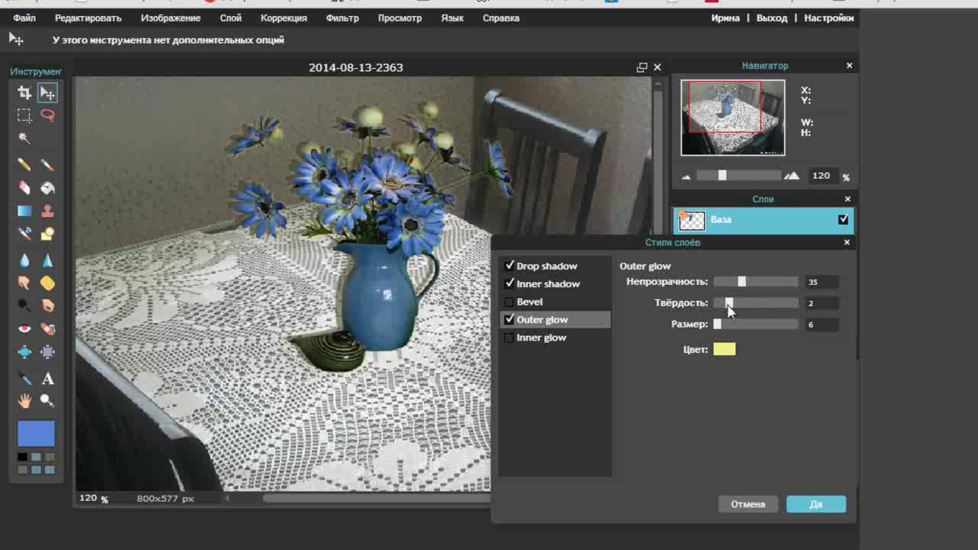
pyautogui.moveTo(730, 303); pyautogui.dragTo(742, 307)
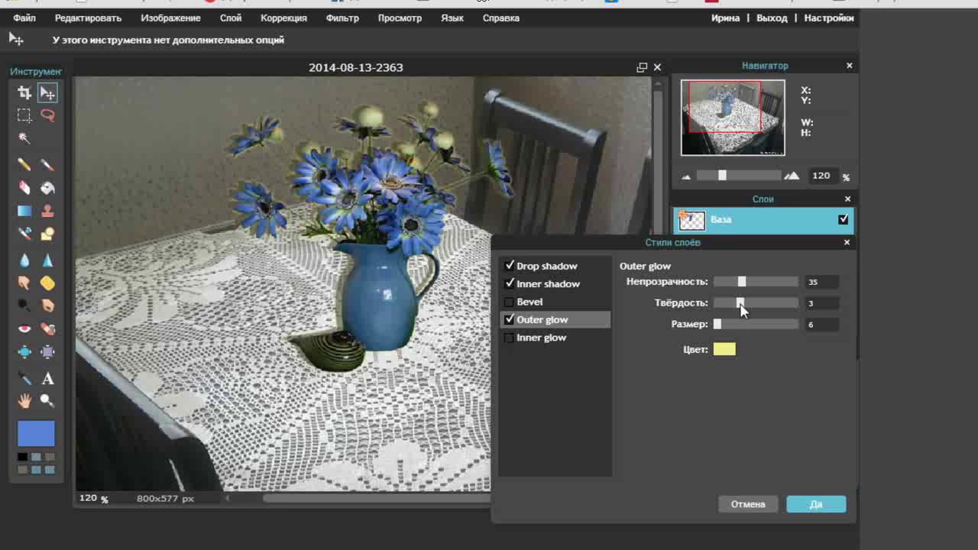
pyautogui.moveTo(740, 304); pyautogui.dragTo(733, 309)
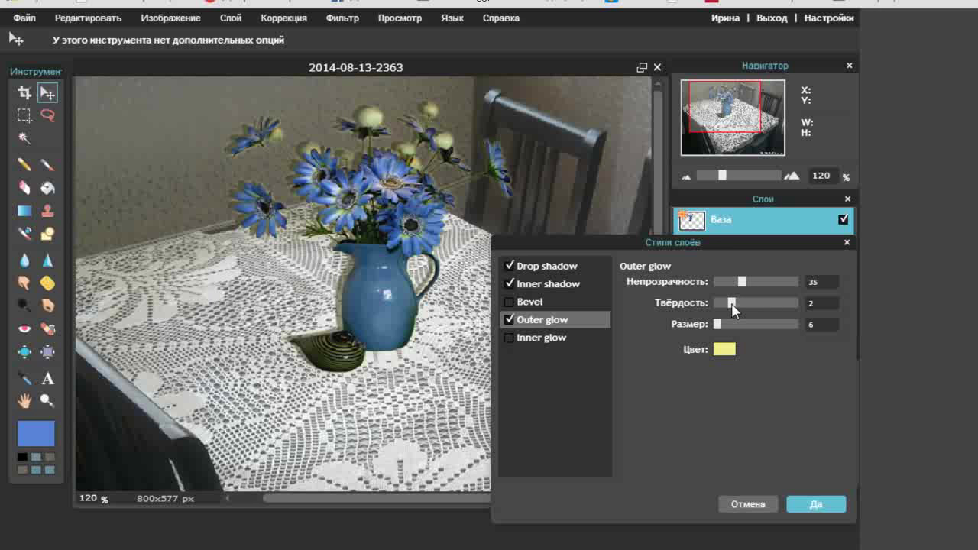
pyautogui.moveTo(732, 309); pyautogui.dragTo(731, 308)
pyautogui.moveTo(718, 324); pyautogui.dragTo(725, 324)
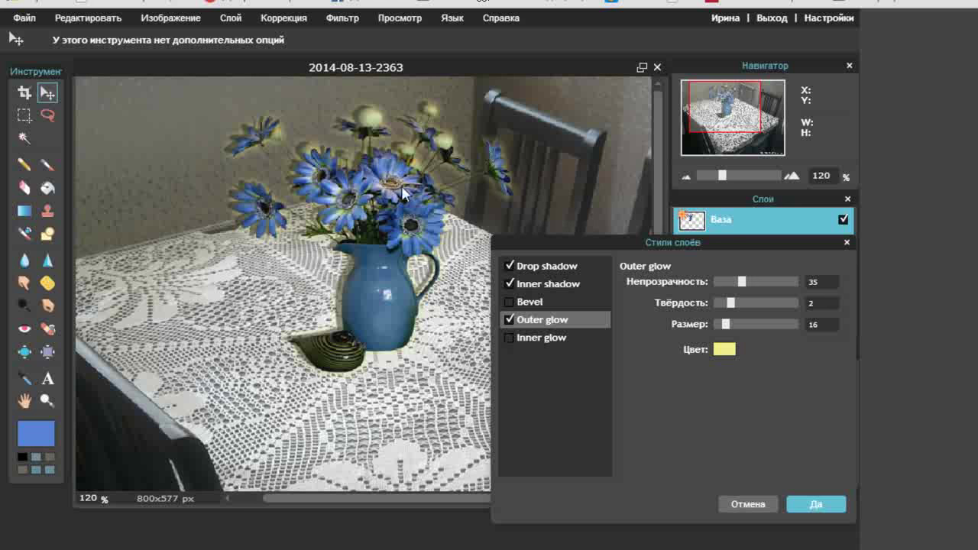
pyautogui.click(815, 505)
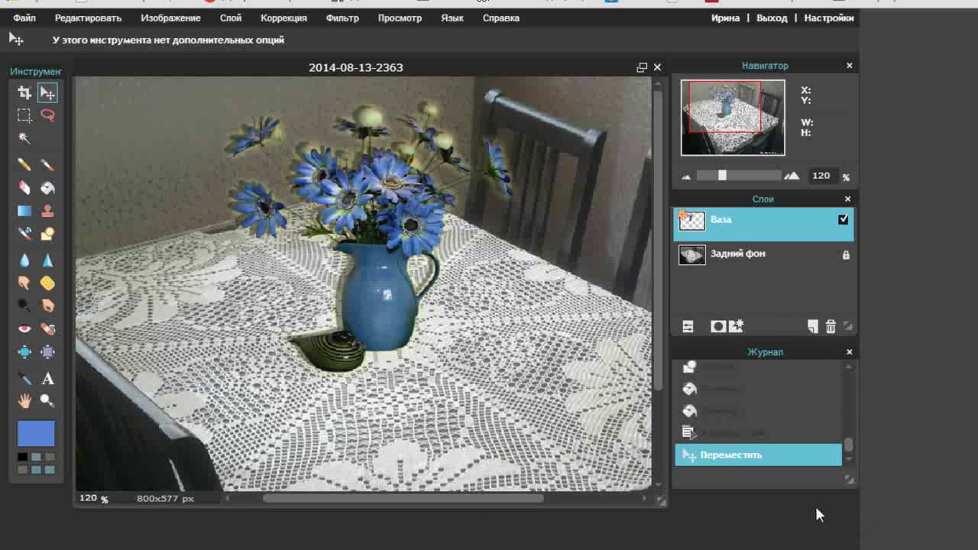
# - Merge the visible layers so the Ваза layer is combined with the Задний фон background layer
pyautogui.click(230, 18)
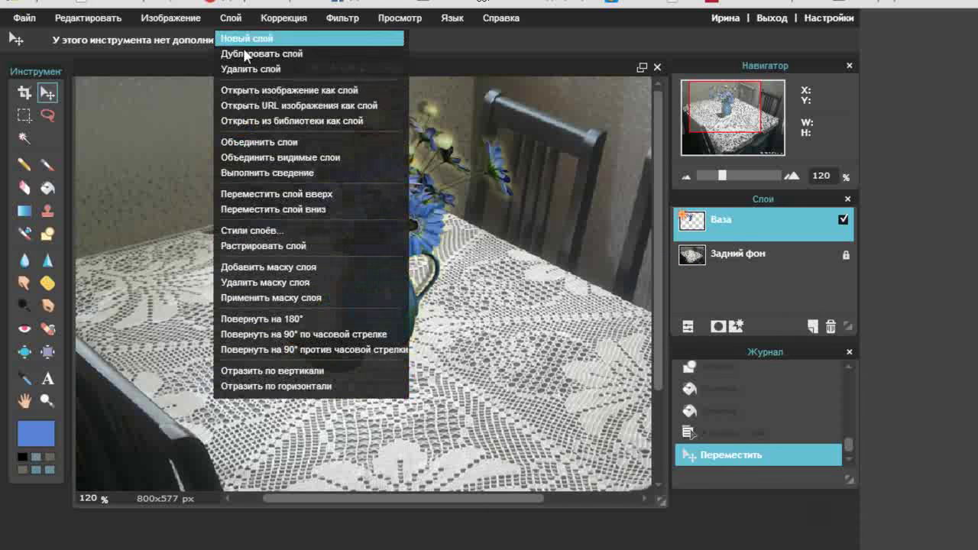
pyautogui.click(258, 161)
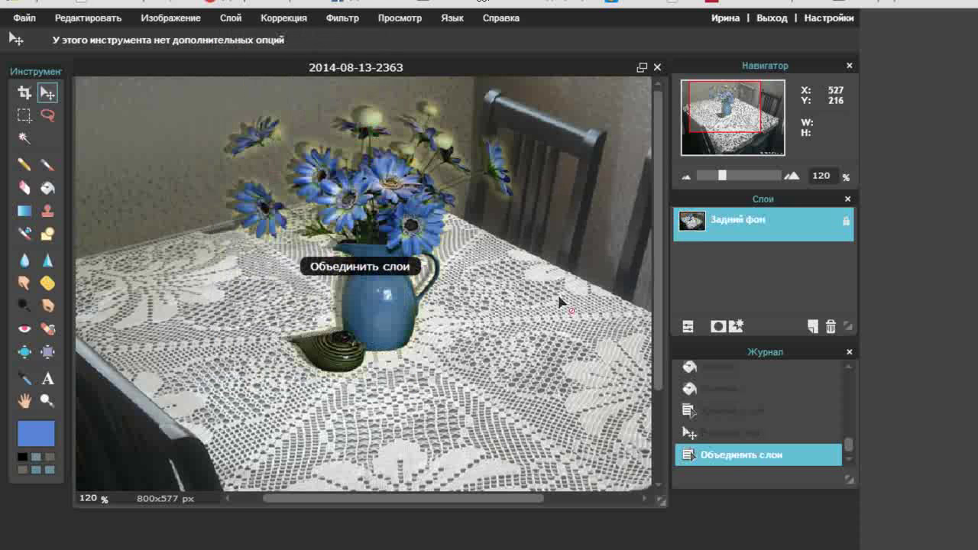